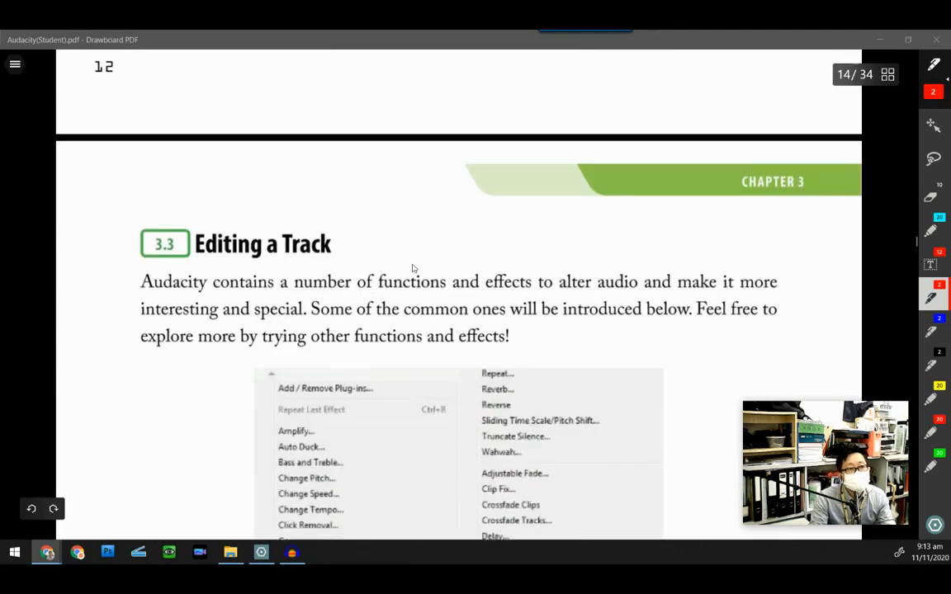
Step: Switch to Audacity and remove the existing audio track and label track from the project
{"action": "scroll", "coordinate": [417, 207], "scroll_direction": "down", "scroll_amount": 2}
{"action": "scroll", "coordinate": [420, 198], "scroll_direction": "up", "scroll_amount": 1}
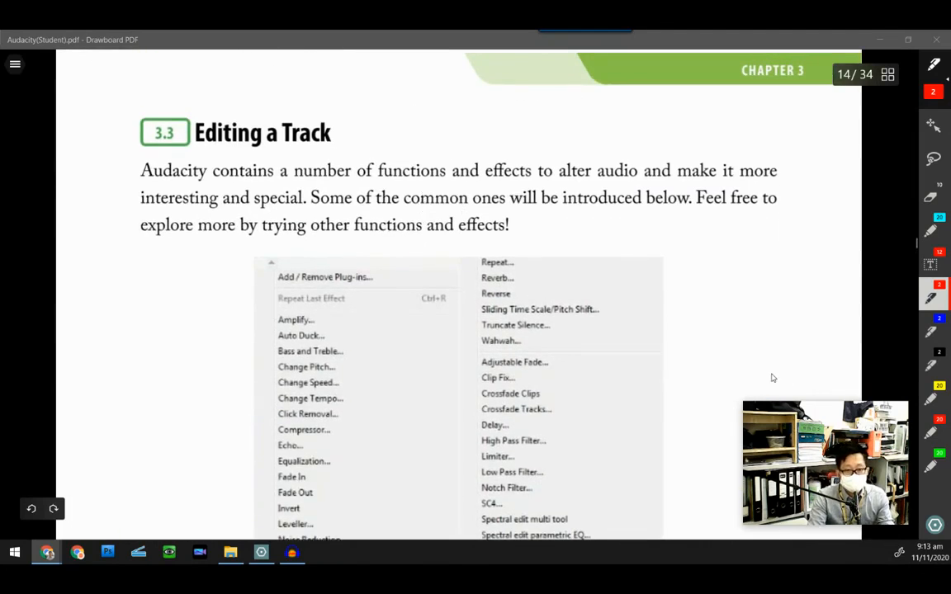
{"action": "left_click", "coordinate": [292, 553]}
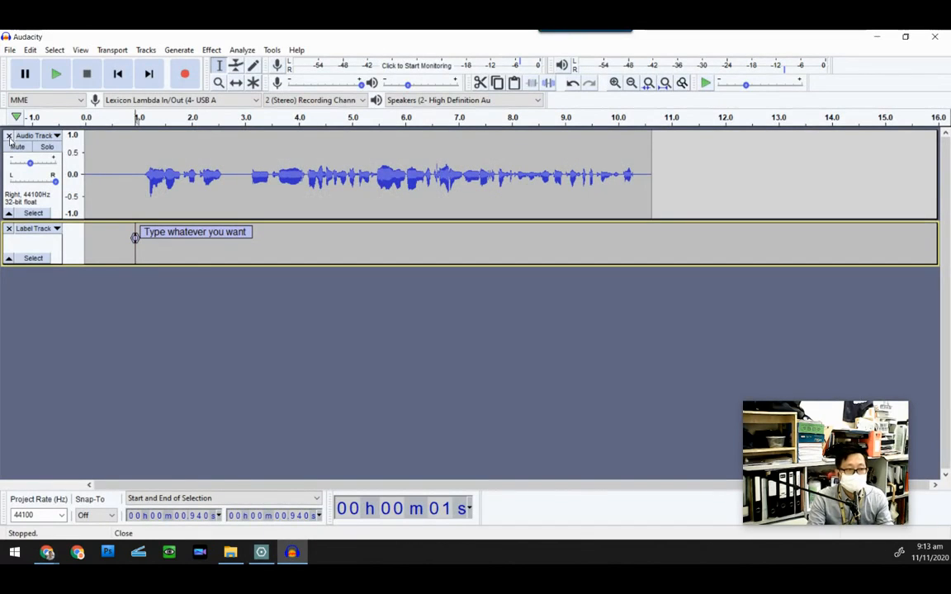
{"action": "left_click", "coordinate": [9, 136]}
{"action": "left_click", "coordinate": [9, 137]}
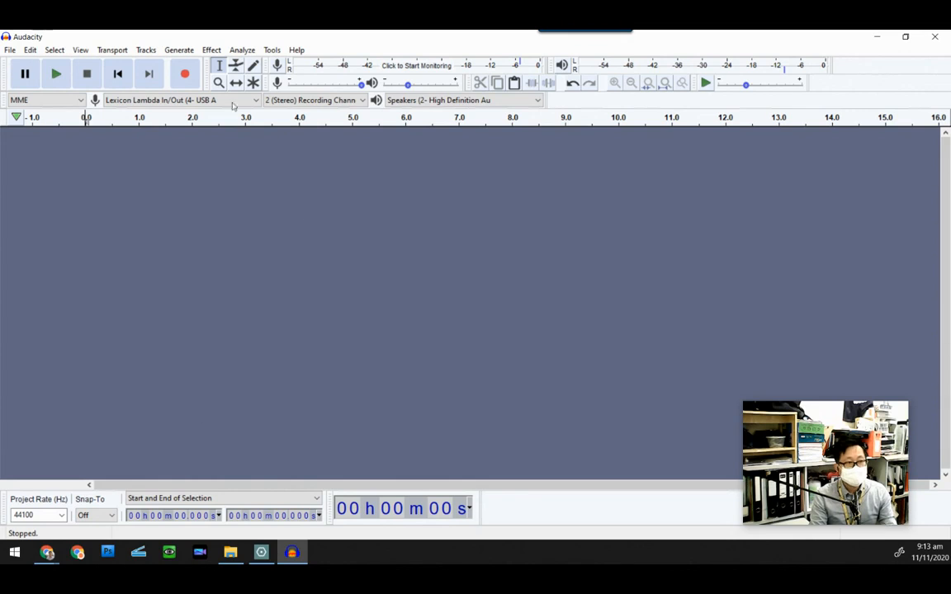
Step: Record a new stereo voice clip about 6.5 seconds long
{"action": "left_click", "coordinate": [185, 75]}
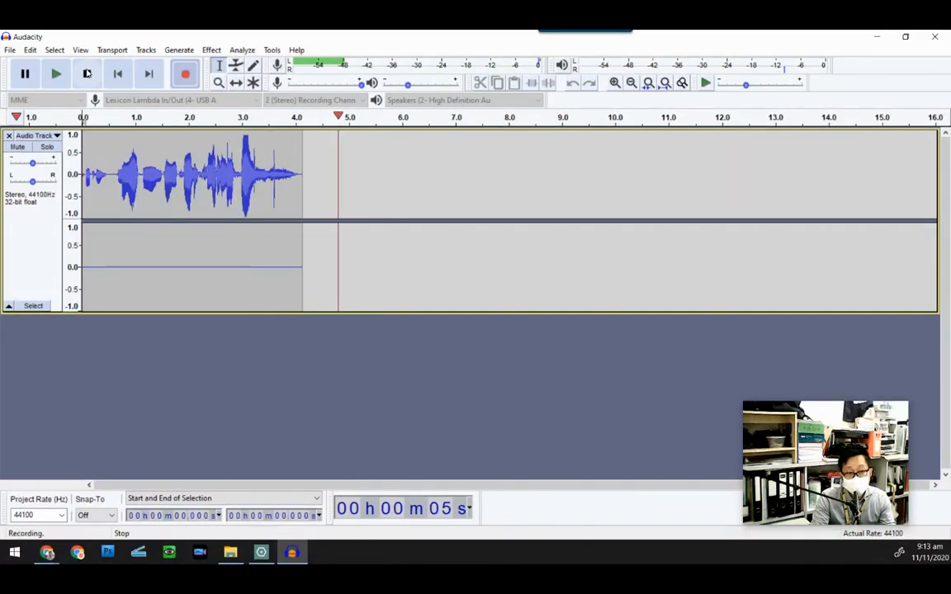
{"action": "left_click", "coordinate": [87, 75]}
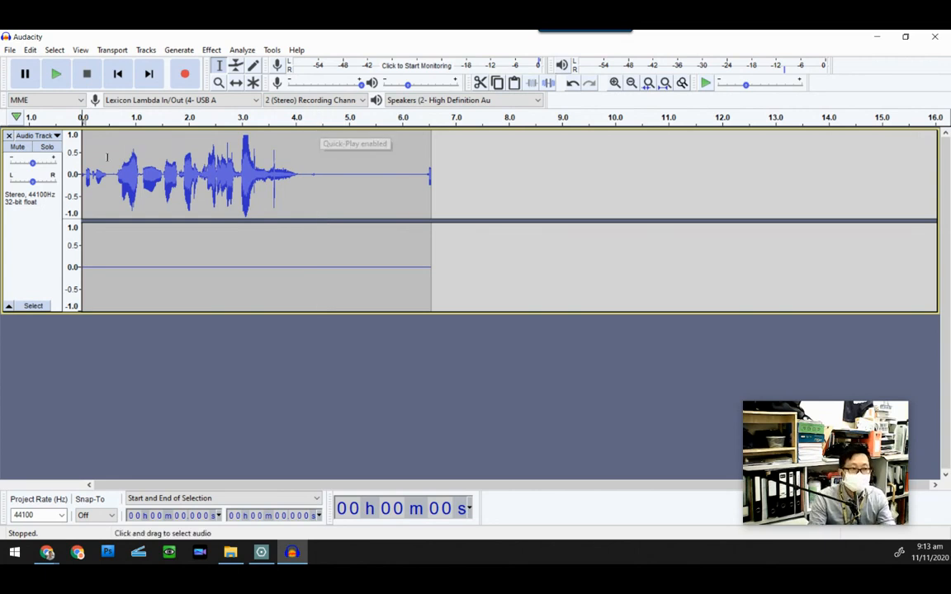
{"action": "left_click_drag", "start_coordinate": [114, 174], "coordinate": [80, 176]}
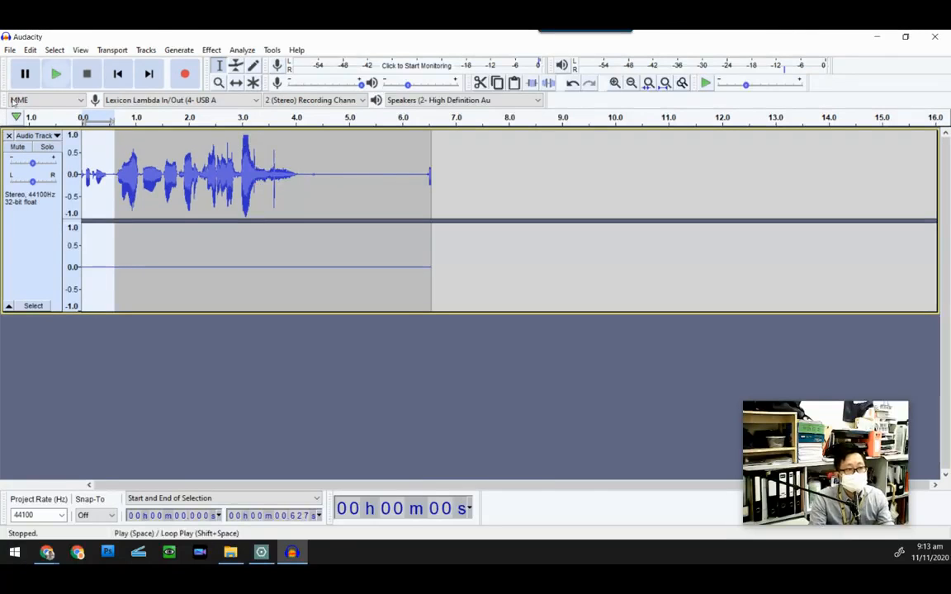
{"action": "left_click", "coordinate": [213, 51]}
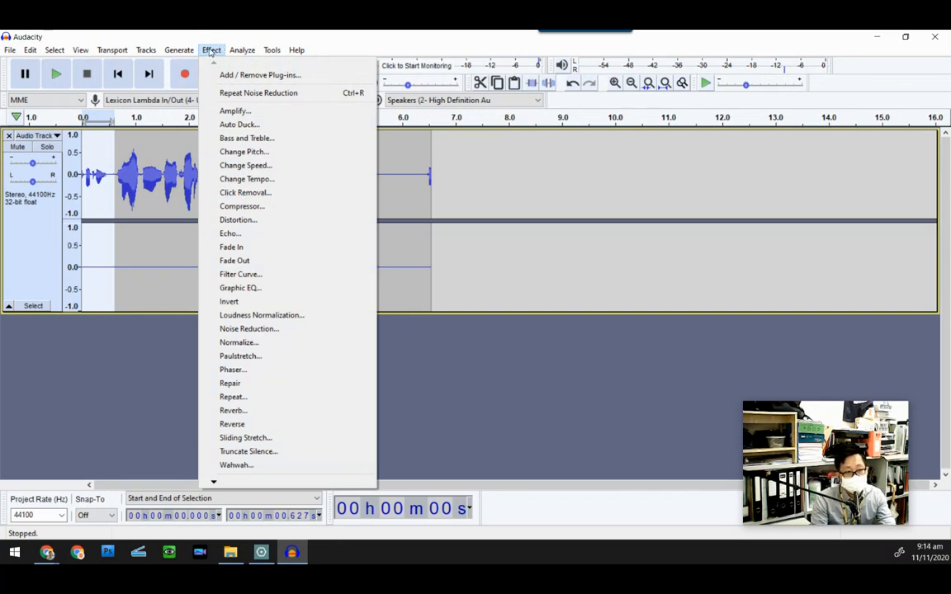
{"action": "left_click", "coordinate": [242, 261]}
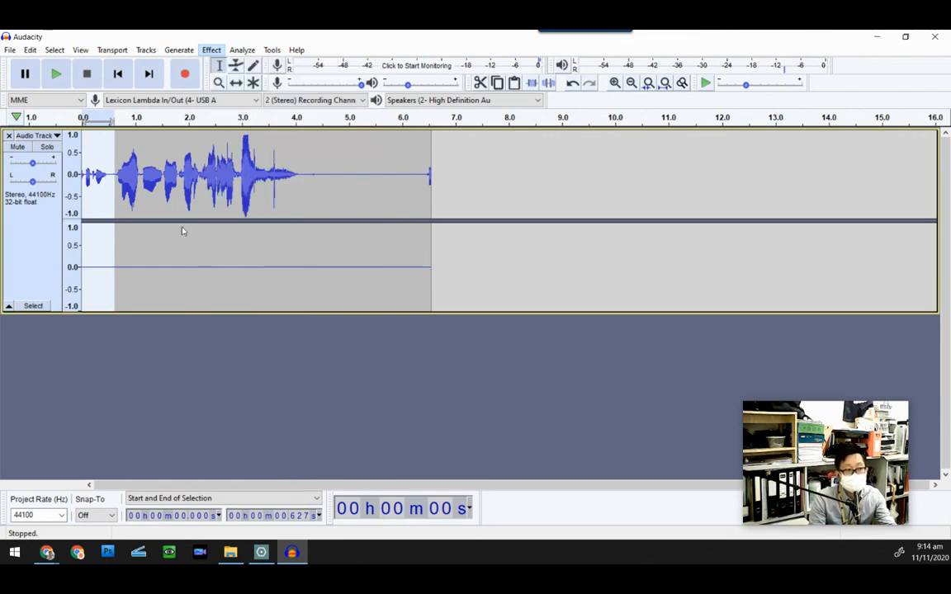
{"action": "left_click", "coordinate": [150, 191]}
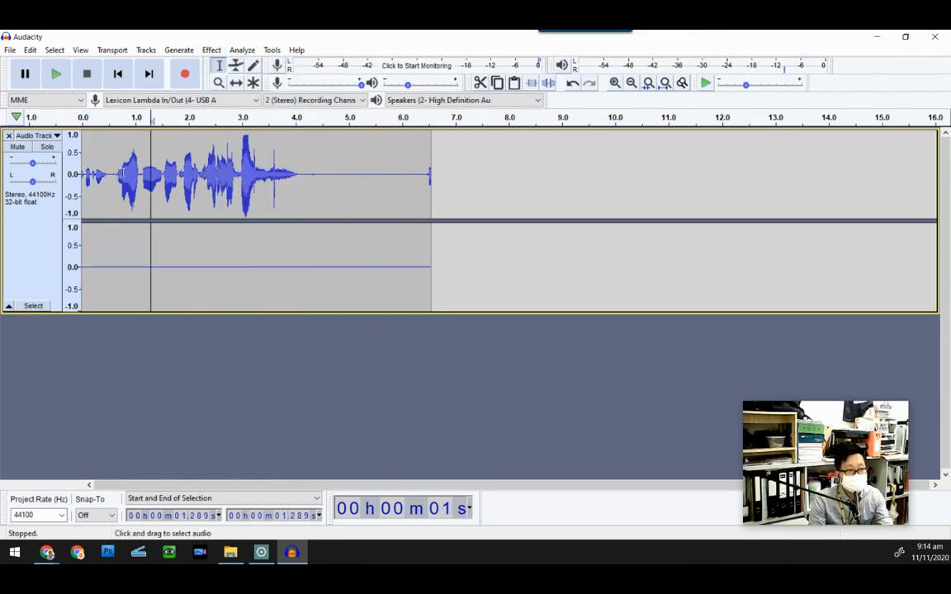
Step: Apply a Fade In to the section of the recording from about 0.817 to 1.025 s
{"action": "left_click", "coordinate": [124, 176]}
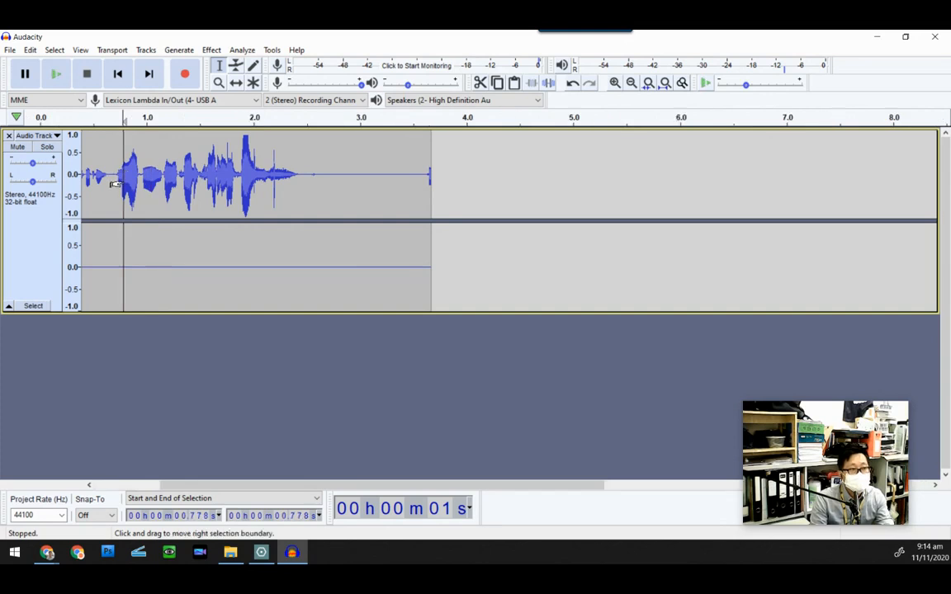
{"action": "scroll", "coordinate": [124, 176], "scroll_direction": "up", "scroll_amount": 3}
{"action": "left_click_drag", "start_coordinate": [136, 175], "coordinate": [224, 165]}
{"action": "left_click", "coordinate": [212, 50]}
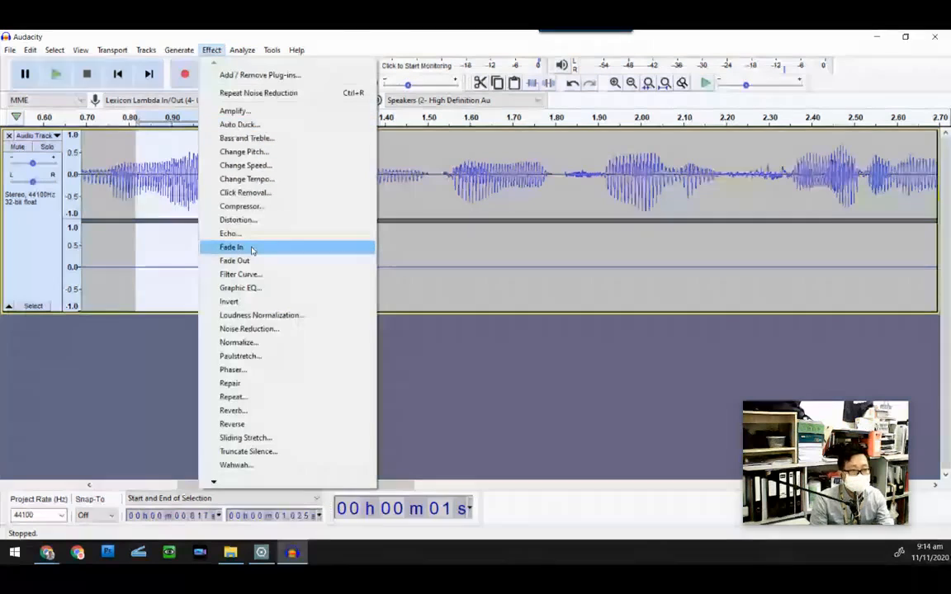
{"action": "left_click", "coordinate": [252, 248]}
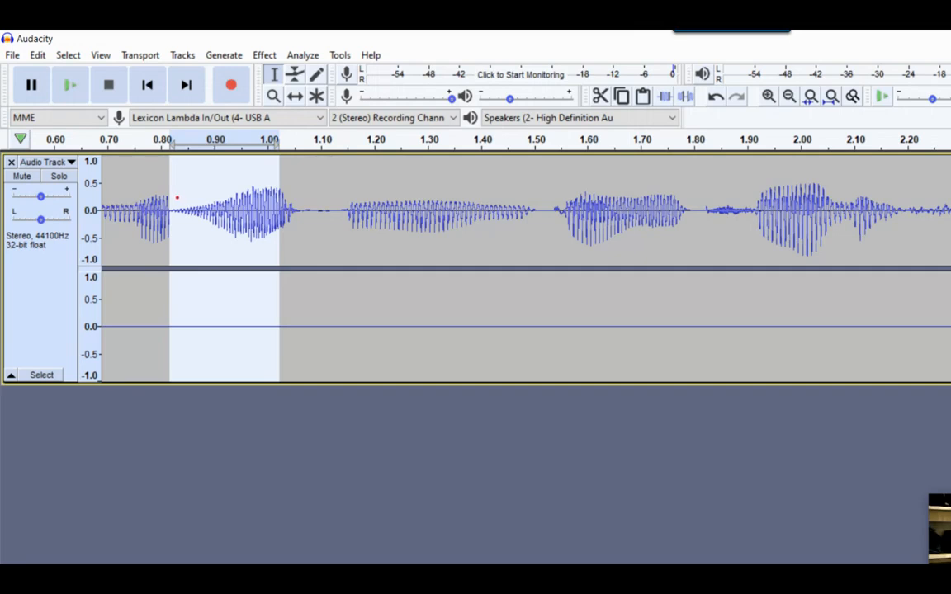
{"action": "left_click_drag", "start_coordinate": [172, 206], "coordinate": [233, 191]}
{"action": "left_click_drag", "start_coordinate": [173, 208], "coordinate": [257, 237]}
{"action": "key", "text": "Escape"}
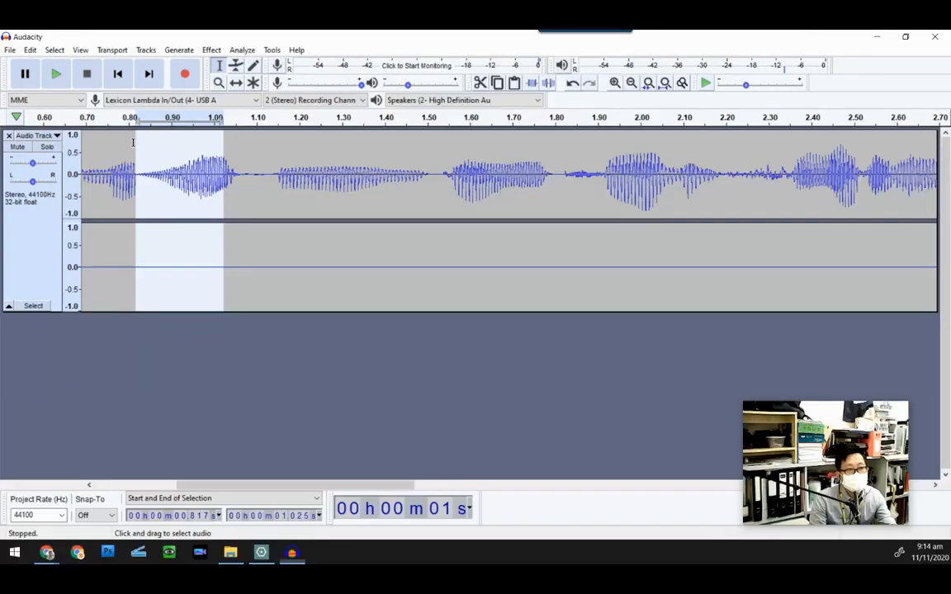
Step: Try a Fade Out on the same selected section and play the selection back
{"action": "left_click", "coordinate": [212, 50]}
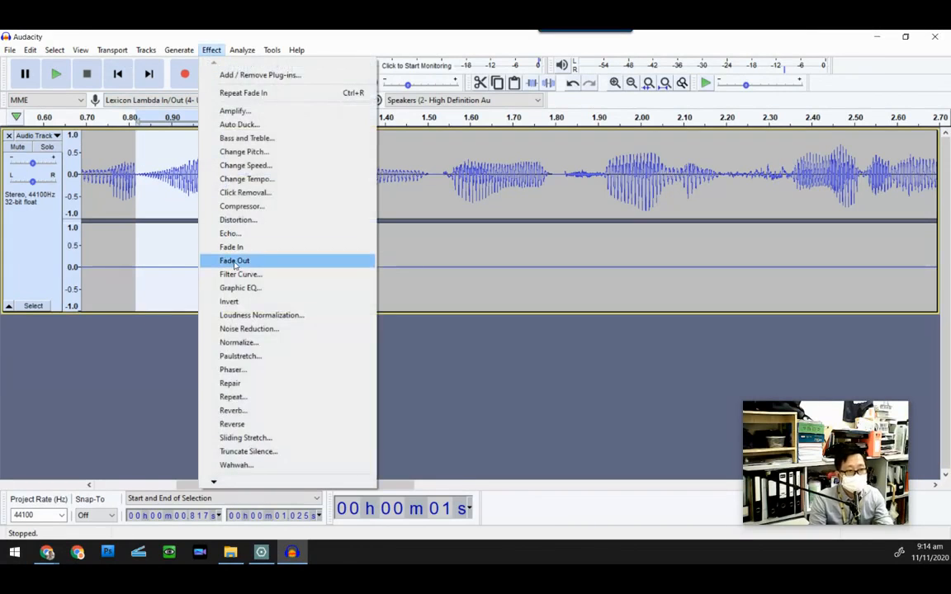
{"action": "left_click", "coordinate": [248, 259]}
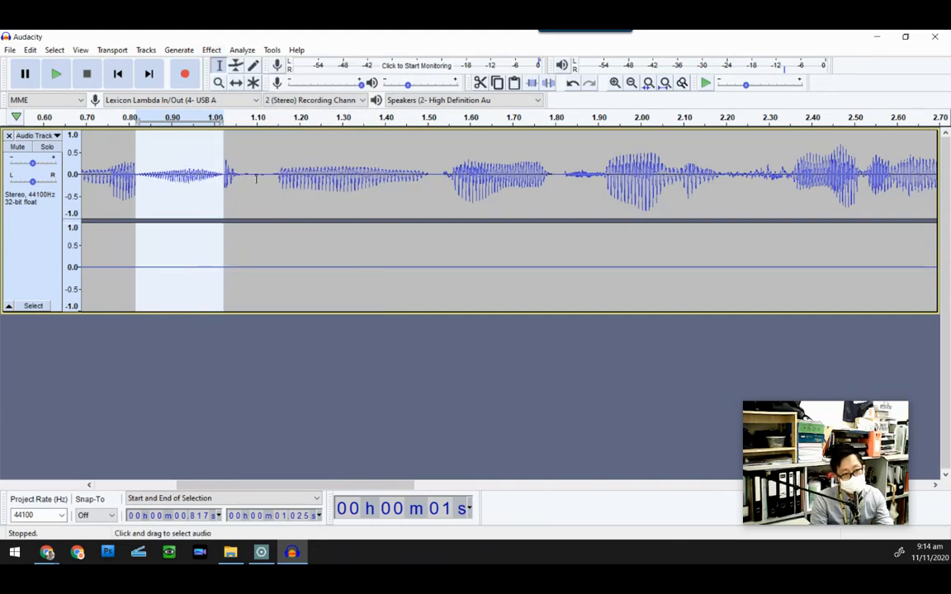
{"action": "key", "text": "ctrl+1"}
{"action": "left_click", "coordinate": [175, 151]}
{"action": "mouse_move", "coordinate": [234, 195]}
{"action": "left_mouse_down"}
{"action": "mouse_move", "coordinate": [284, 207]}
{"action": "mouse_move", "coordinate": [225, 221]}
{"action": "left_mouse_up"}
{"action": "key", "text": "Escape"}
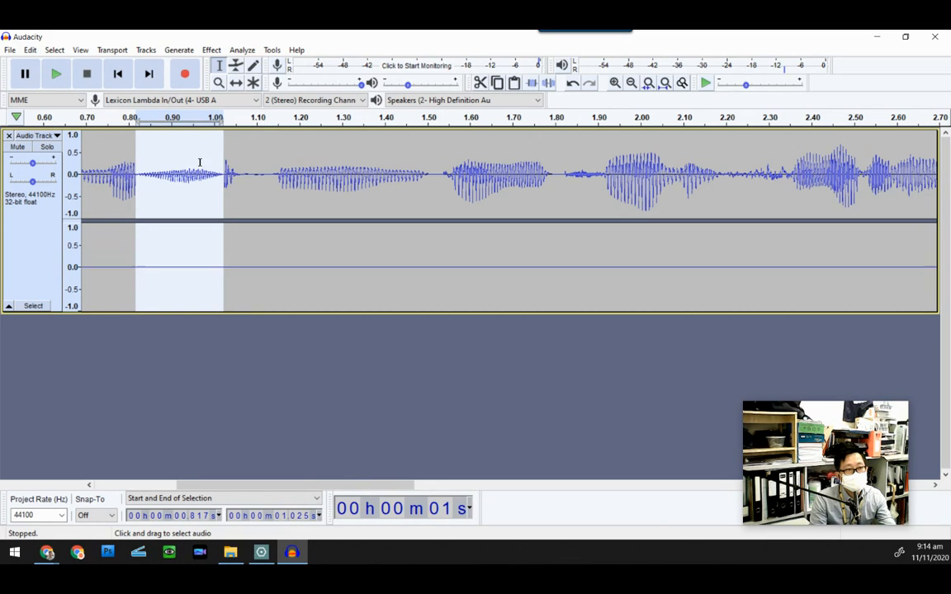
{"action": "left_click", "coordinate": [51, 75]}
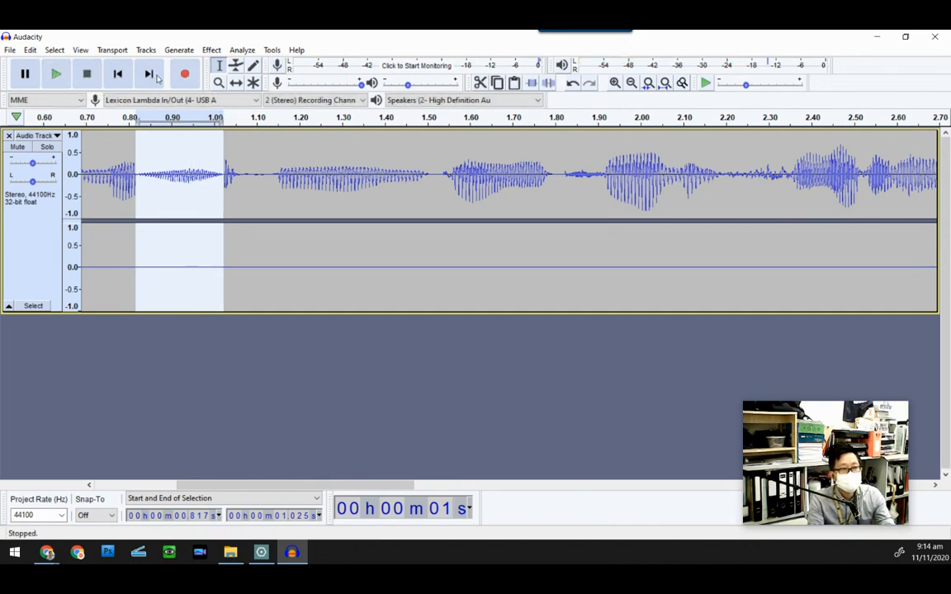
Step: Undo the Fade Out and return the cursor to the start of the track
{"action": "key", "text": "ctrl+z"}
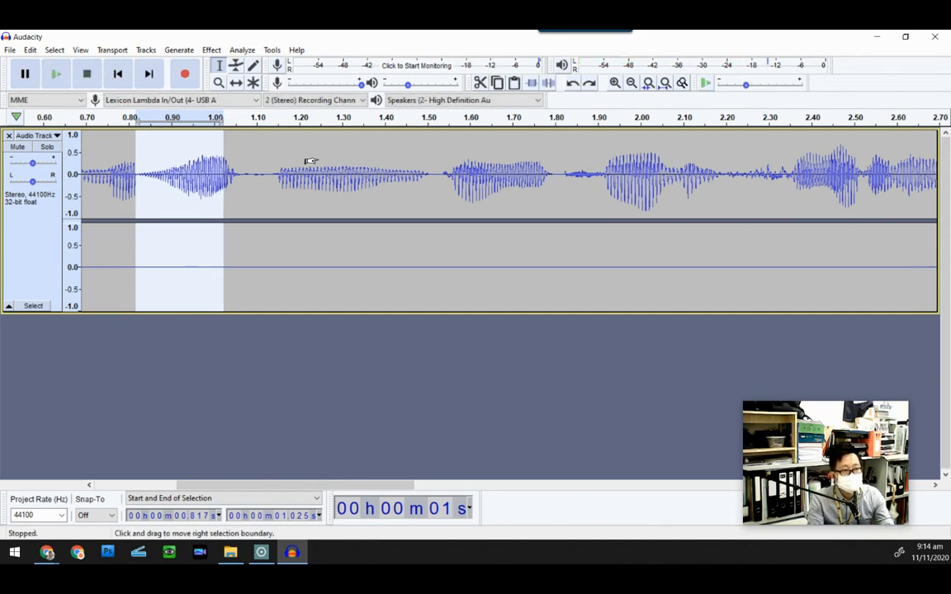
{"action": "scroll", "coordinate": [216, 191], "scroll_direction": "down", "scroll_amount": 5}
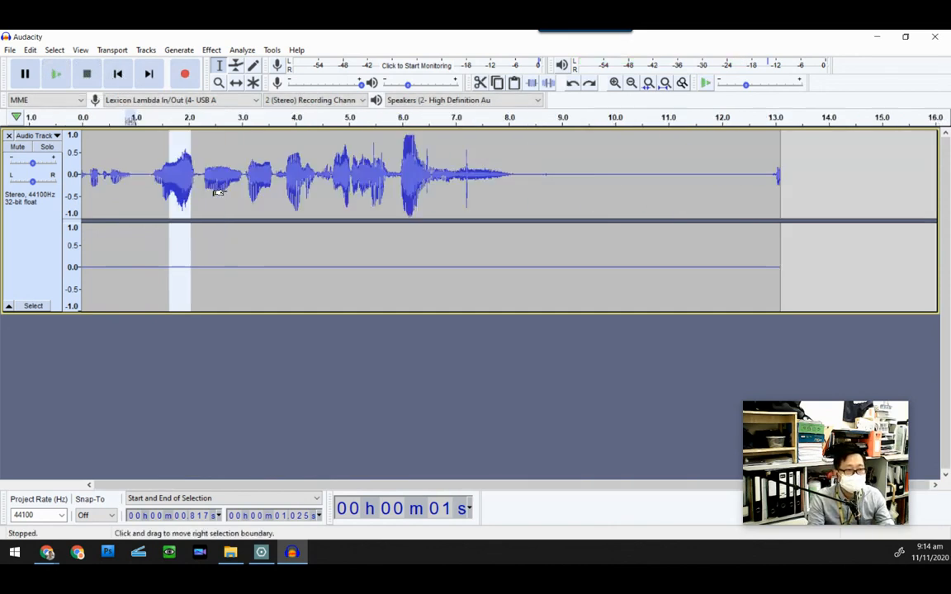
{"action": "scroll", "coordinate": [221, 193], "scroll_direction": "up", "scroll_amount": 1}
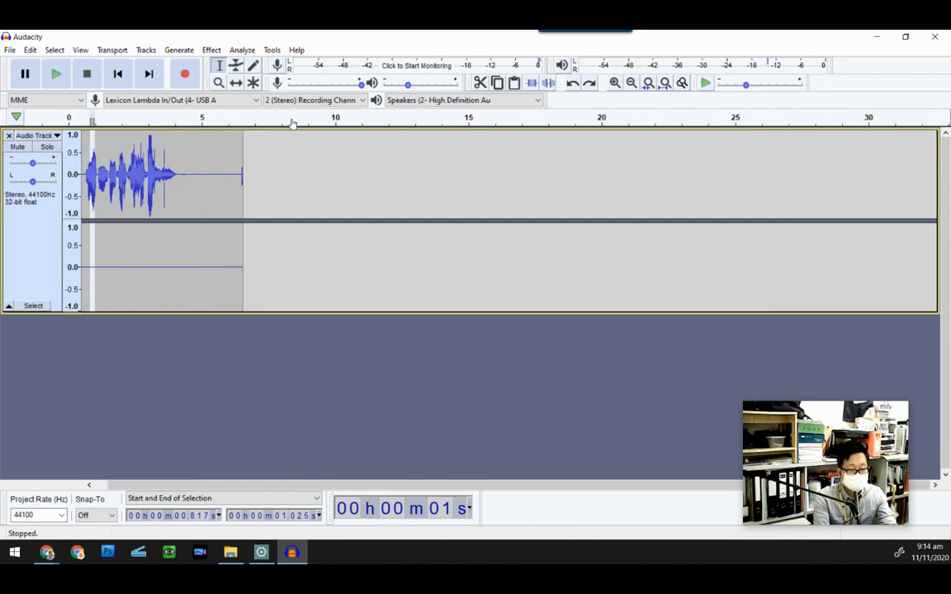
{"action": "key", "text": "Home"}
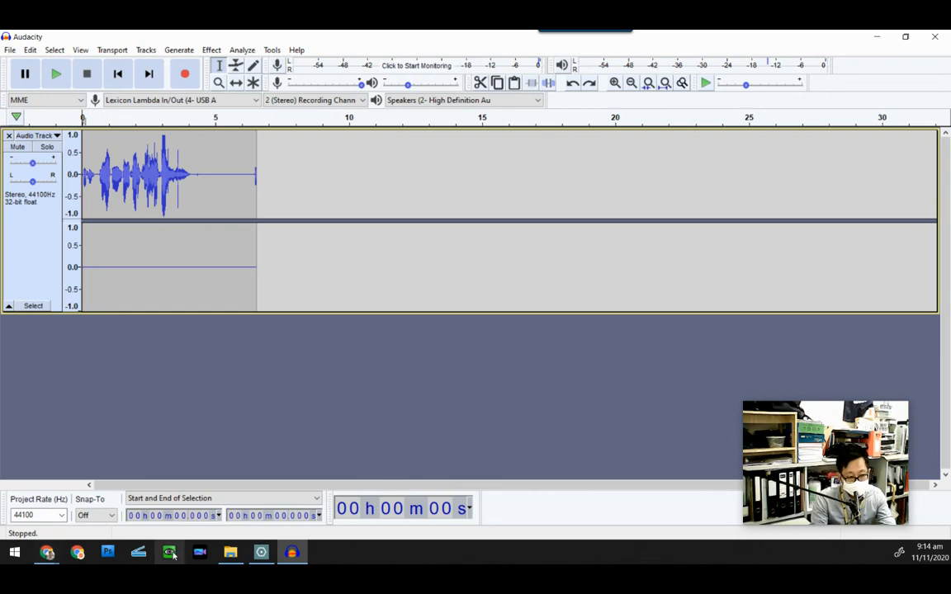
Step: Read the Trim instructions in the Drawboard PDF handout and return to Audacity
{"action": "left_click", "coordinate": [261, 552]}
{"action": "scroll", "coordinate": [421, 223], "scroll_direction": "down", "scroll_amount": 8}
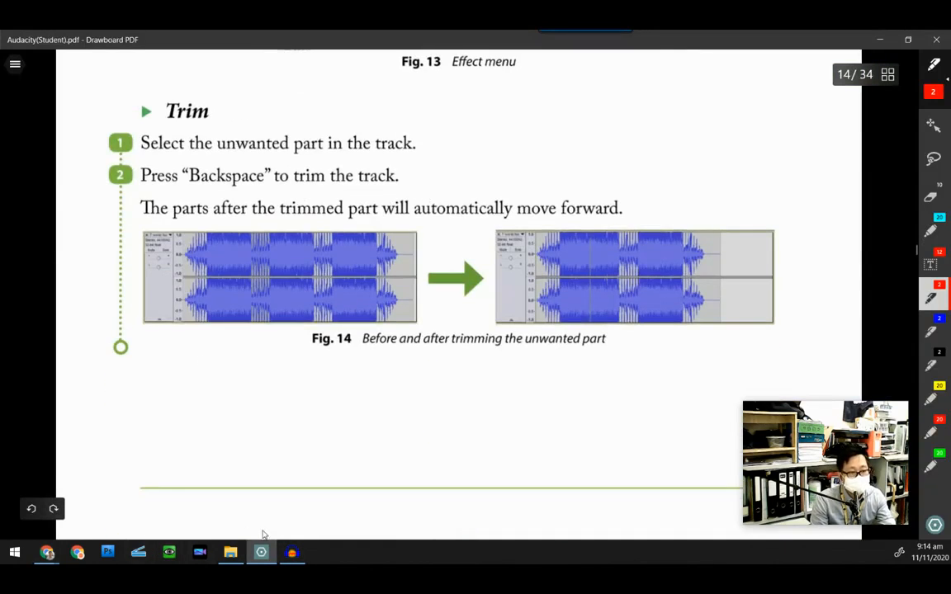
{"action": "left_click", "coordinate": [292, 552]}
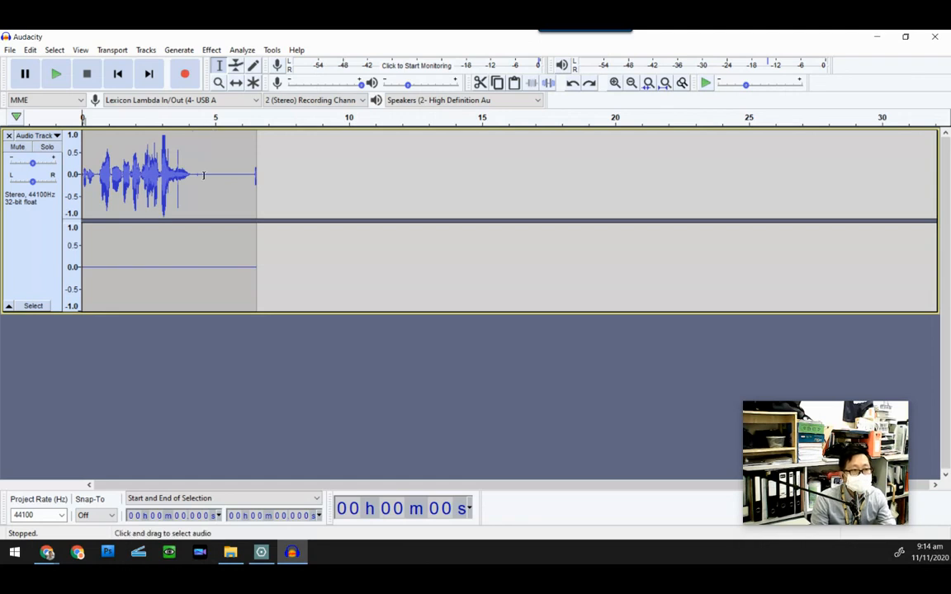
Step: Delete the end of the recording from about 5.41 s onwards, undoing and redoing the deletion
{"action": "left_click_drag", "start_coordinate": [226, 175], "coordinate": [264, 175]}
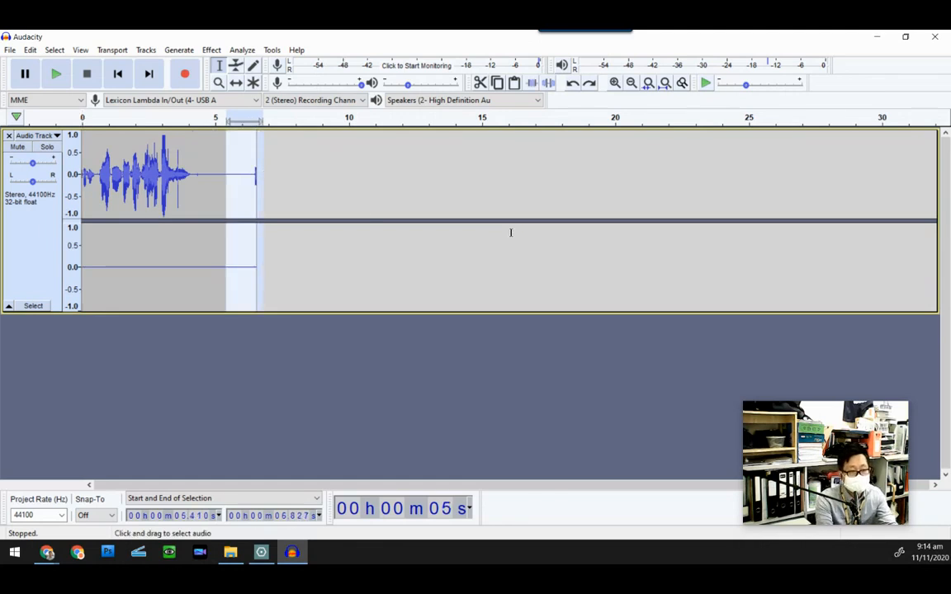
{"action": "key", "text": "Delete"}
{"action": "key", "text": "ctrl+z"}
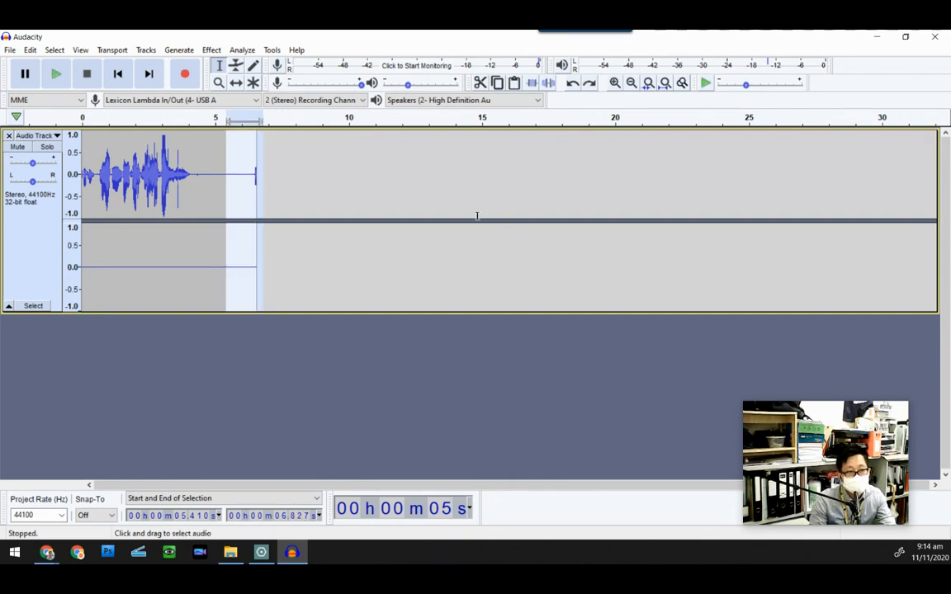
{"action": "key", "text": "ctrl+y"}
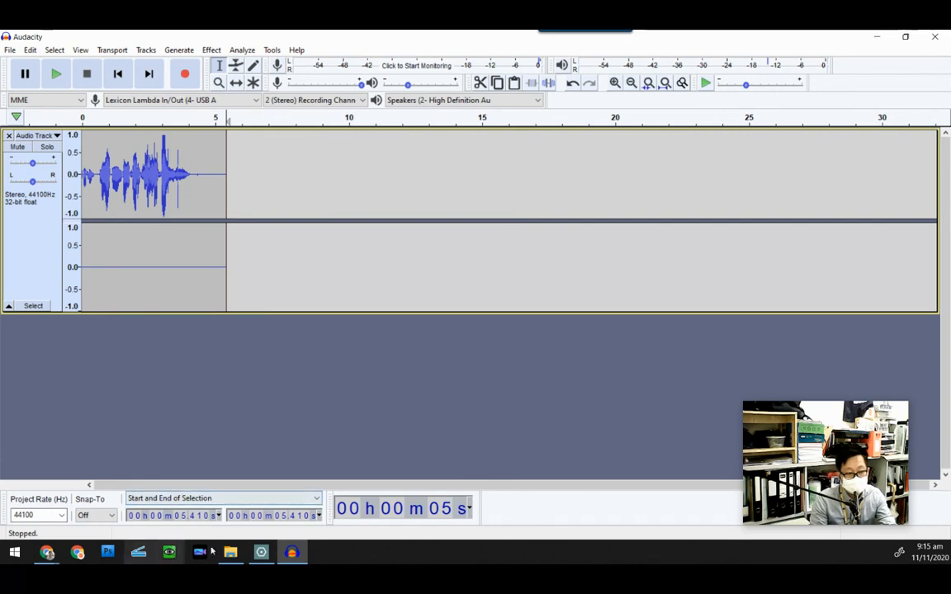
Step: Read the Split and Drag instructions in the Drawboard PDF handout and return to Audacity
{"action": "left_click", "coordinate": [262, 552]}
{"action": "scroll", "coordinate": [374, 282], "scroll_direction": "down", "scroll_amount": 5}
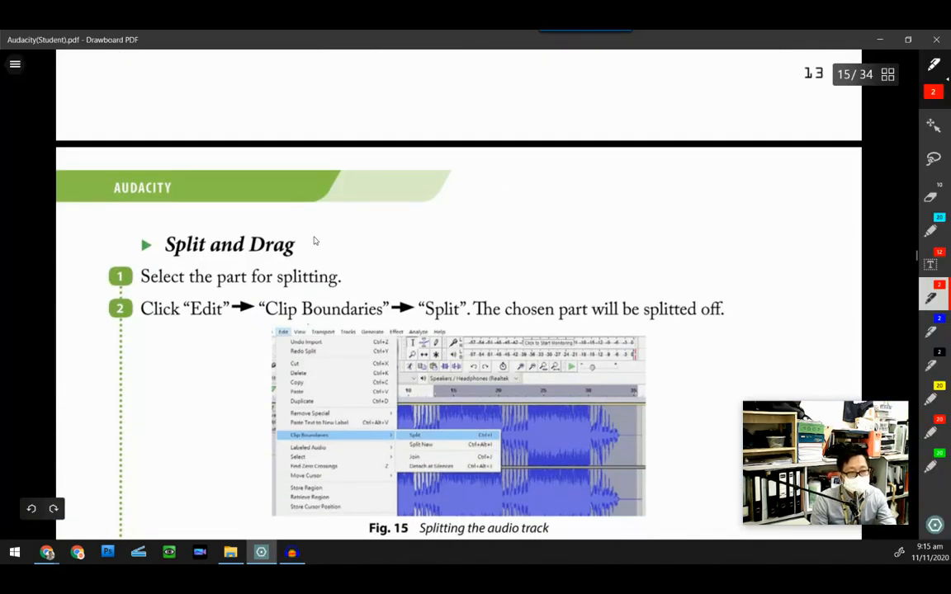
{"action": "left_click", "coordinate": [291, 552]}
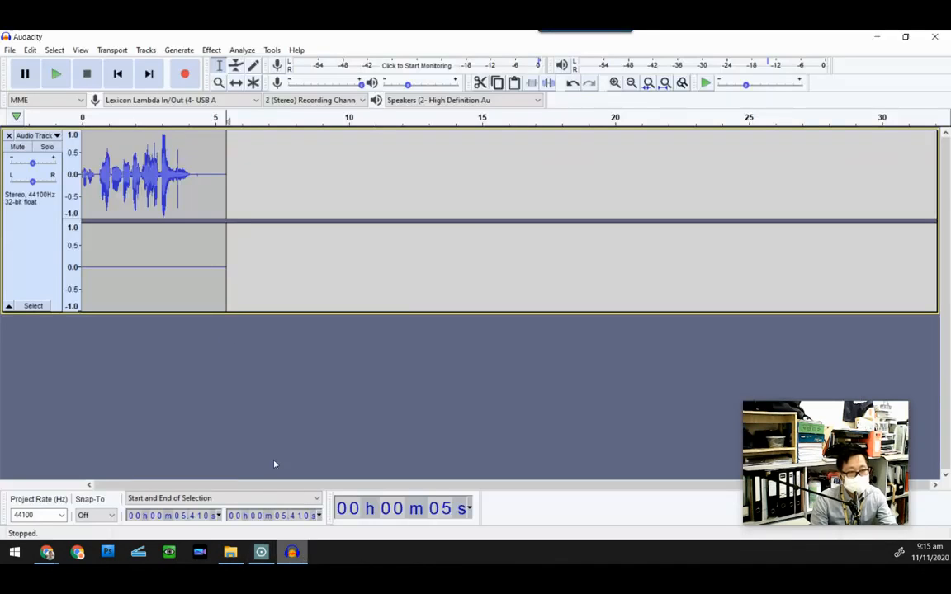
Step: Split the recording into two clips at about 2.93 s, just before the loudest peak
{"action": "left_click", "coordinate": [160, 175]}
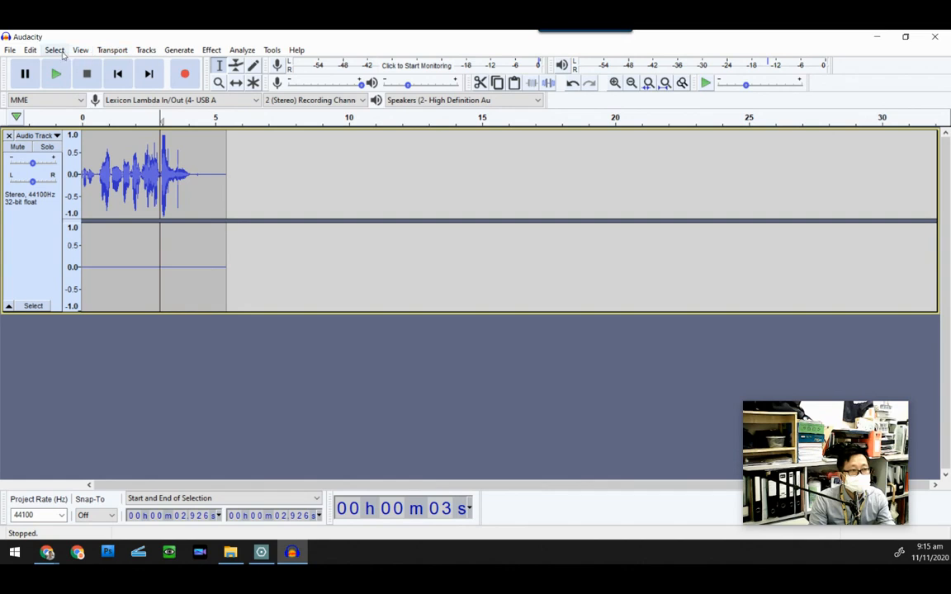
{"action": "left_click", "coordinate": [30, 51]}
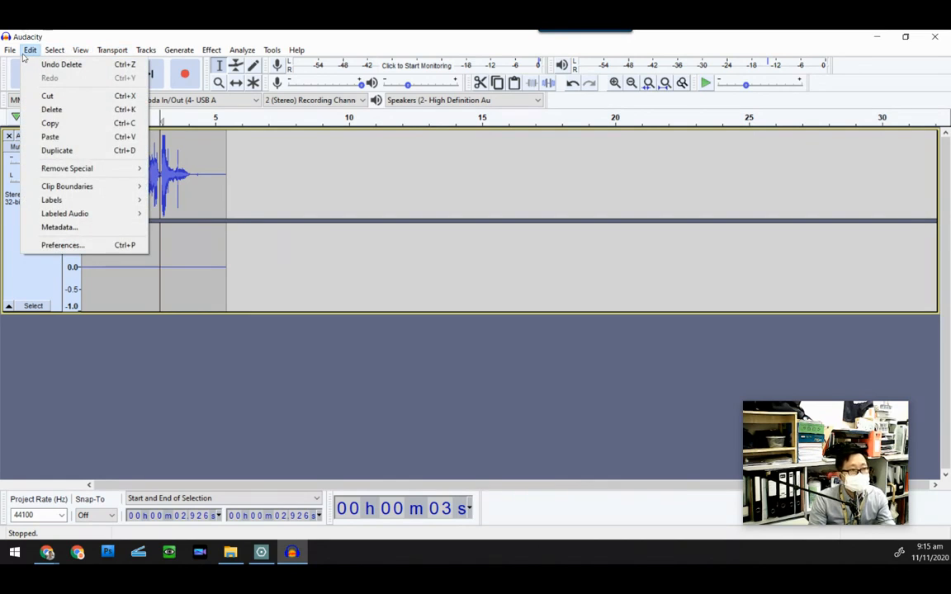
{"action": "mouse_move", "coordinate": [83, 186]}
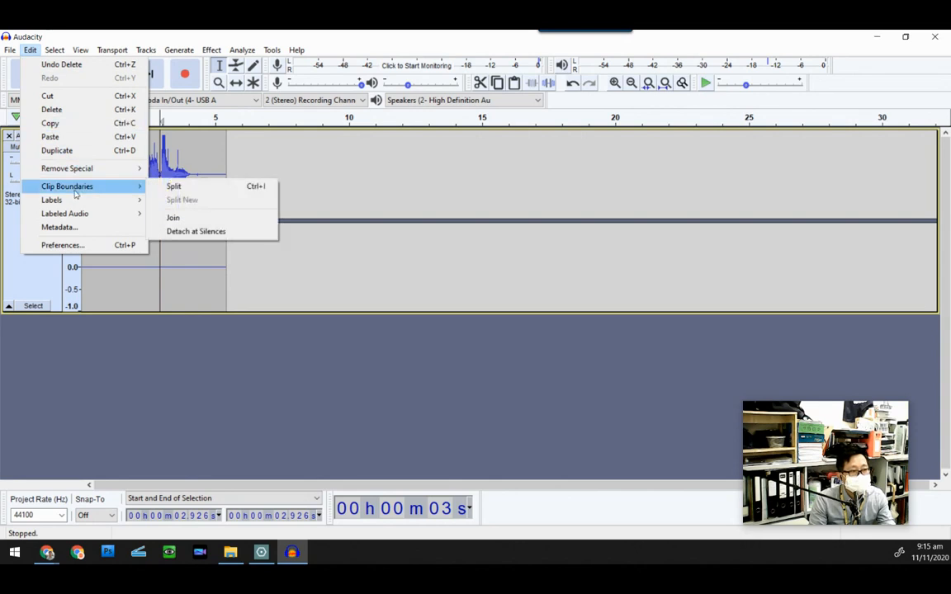
{"action": "left_click", "coordinate": [258, 186]}
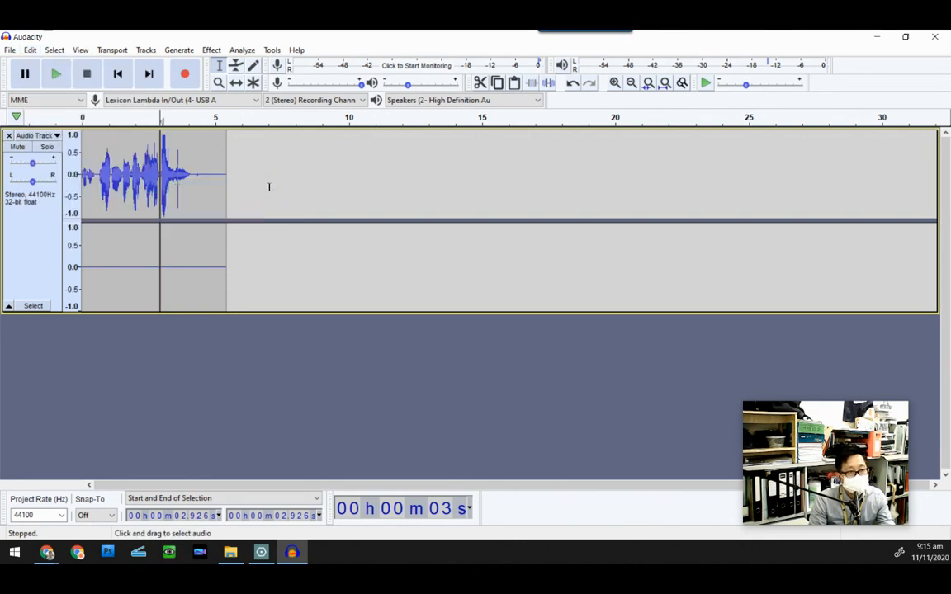
Step: Shift the second clip along the track to start at about 8.2 s, and place the cursor in the gap at about 3.39 s
{"action": "left_click", "coordinate": [236, 84]}
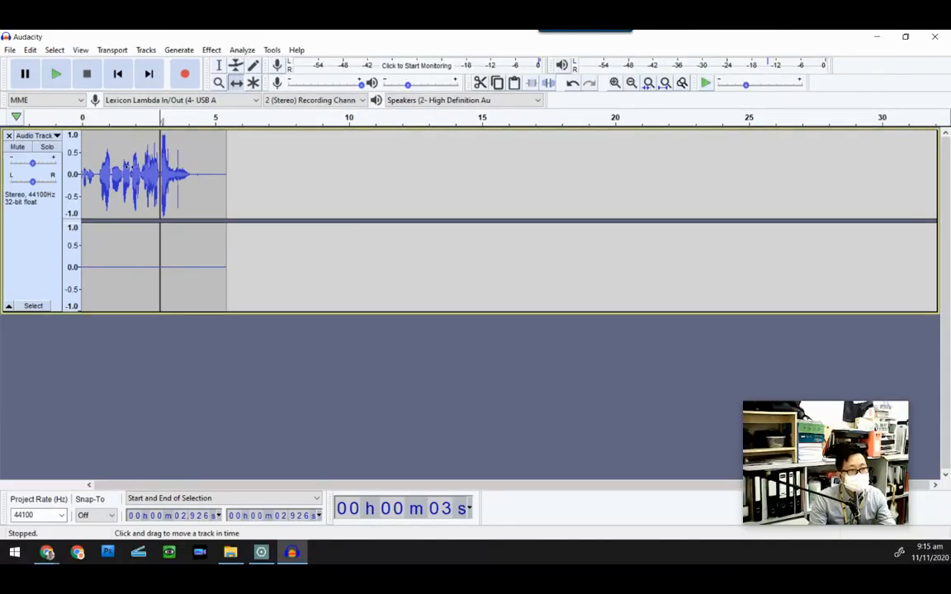
{"action": "left_click_drag", "start_coordinate": [173, 197], "coordinate": [298, 187]}
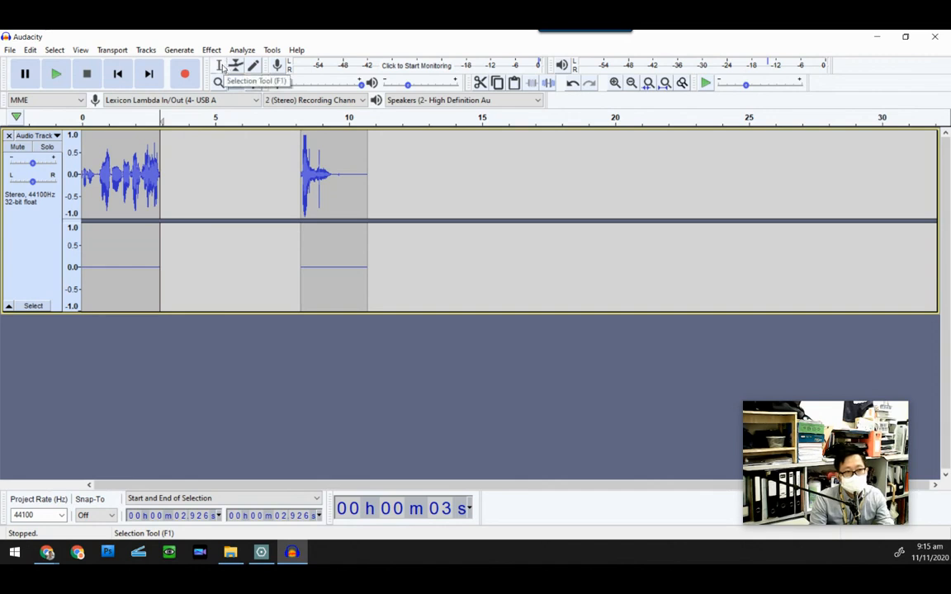
{"action": "left_click", "coordinate": [221, 69]}
{"action": "left_click", "coordinate": [172, 147]}
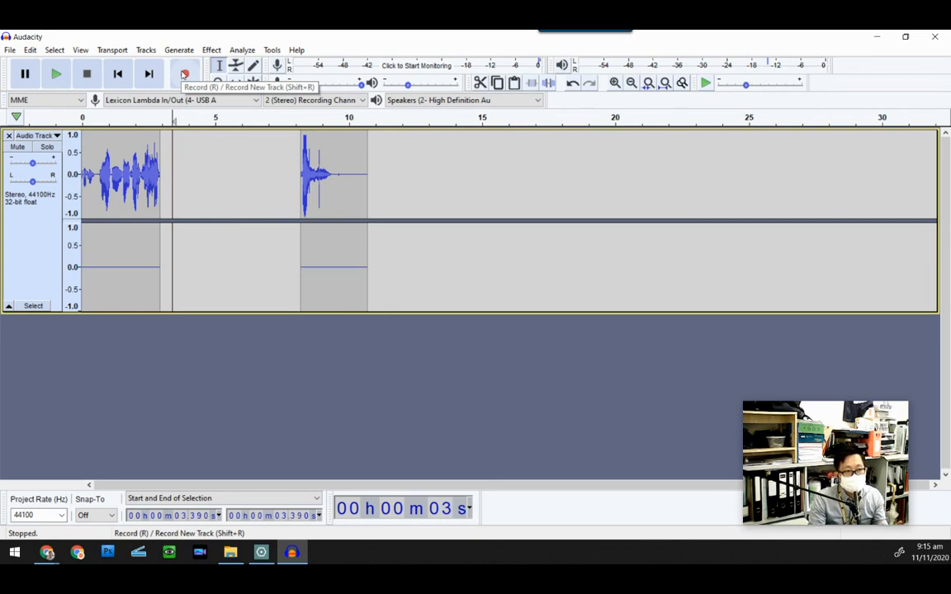
Step: Record another short take at the end of the track and shift the new clip into the gap to start at about 5.1 s
{"action": "left_click", "coordinate": [185, 74]}
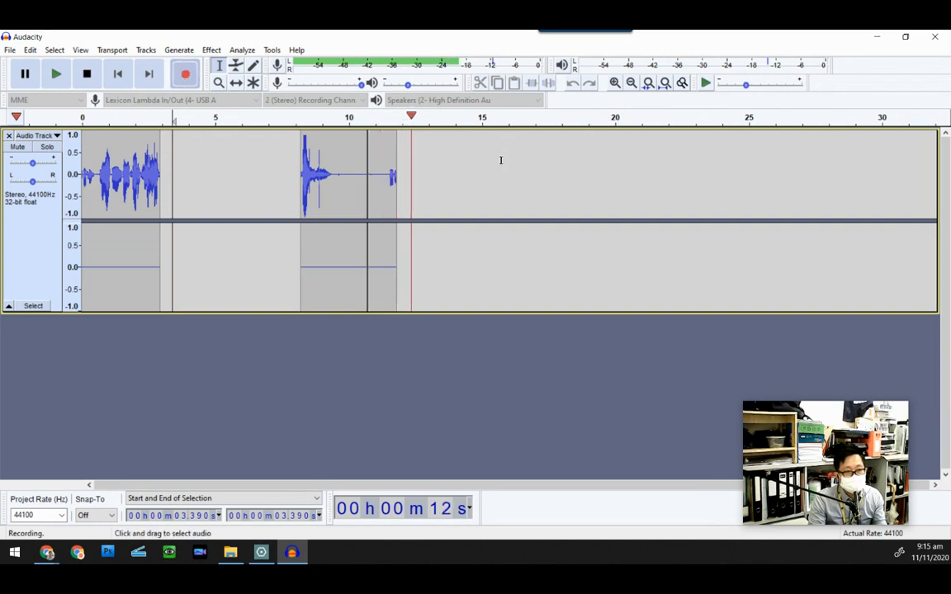
{"action": "key", "text": "space"}
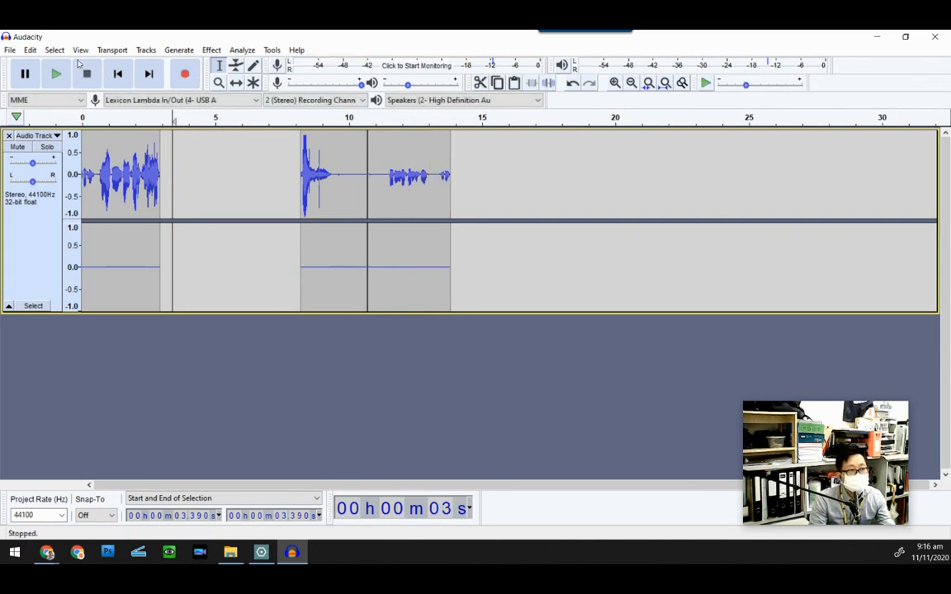
{"action": "left_click", "coordinate": [30, 50]}
{"action": "left_click", "coordinate": [173, 34]}
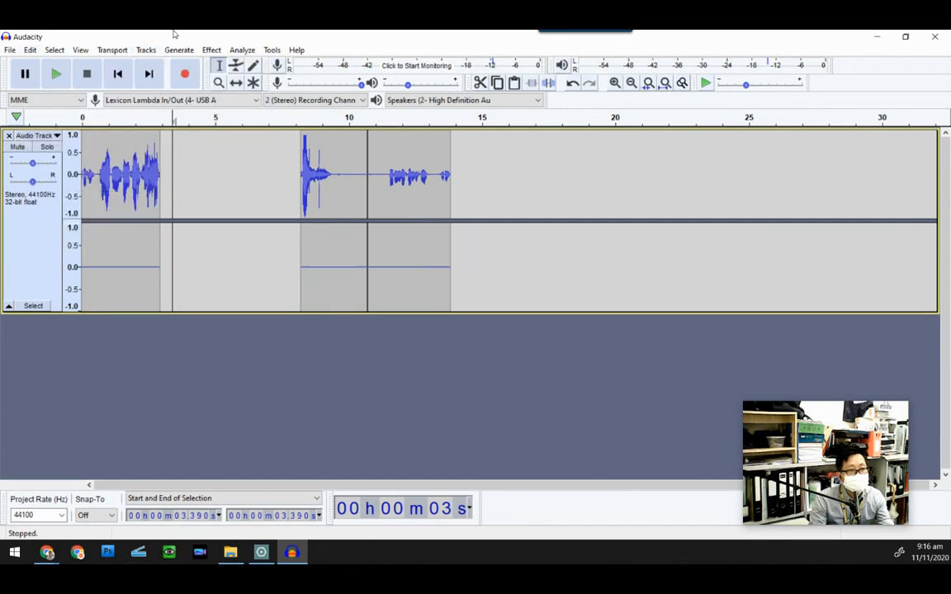
{"action": "left_click", "coordinate": [236, 82]}
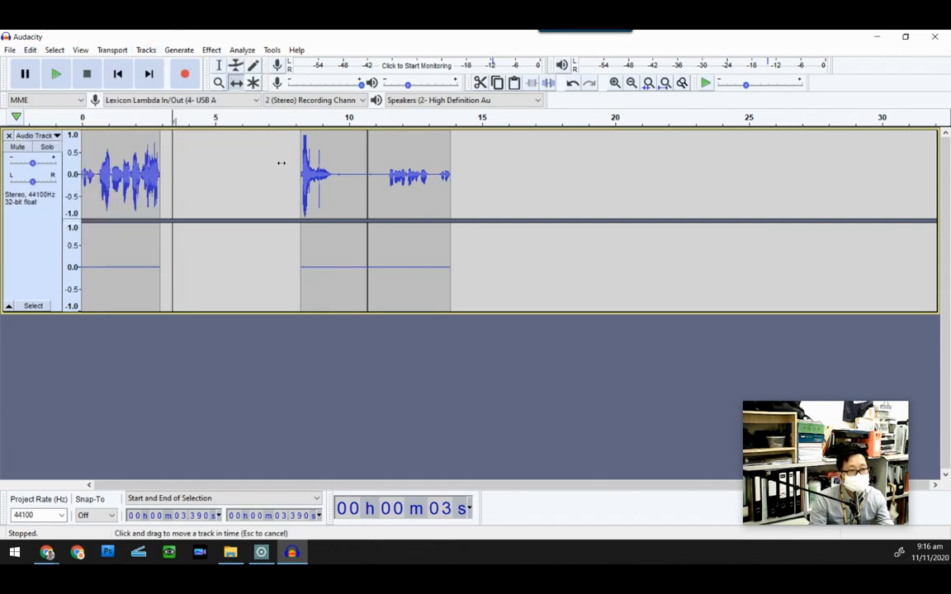
{"action": "left_click_drag", "start_coordinate": [430, 178], "coordinate": [279, 193]}
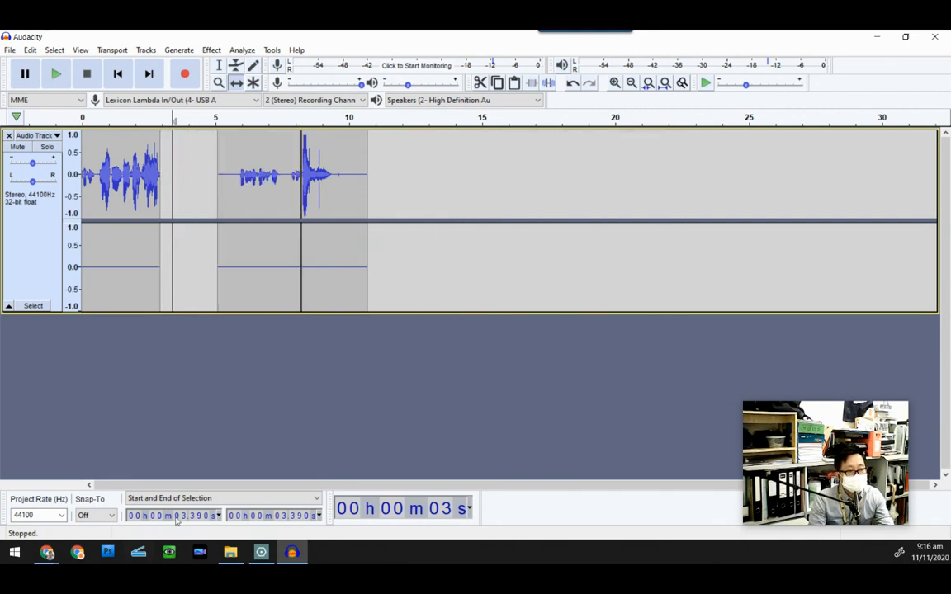
Step: Undo the added recording, the clip moves and the split to restore the original 5.41 s clip
{"action": "key", "text": "ctrl+z"}
{"action": "key", "text": "ctrl+z"}
{"action": "key", "text": "ctrl+z"}
{"action": "key", "text": "ctrl+z"}
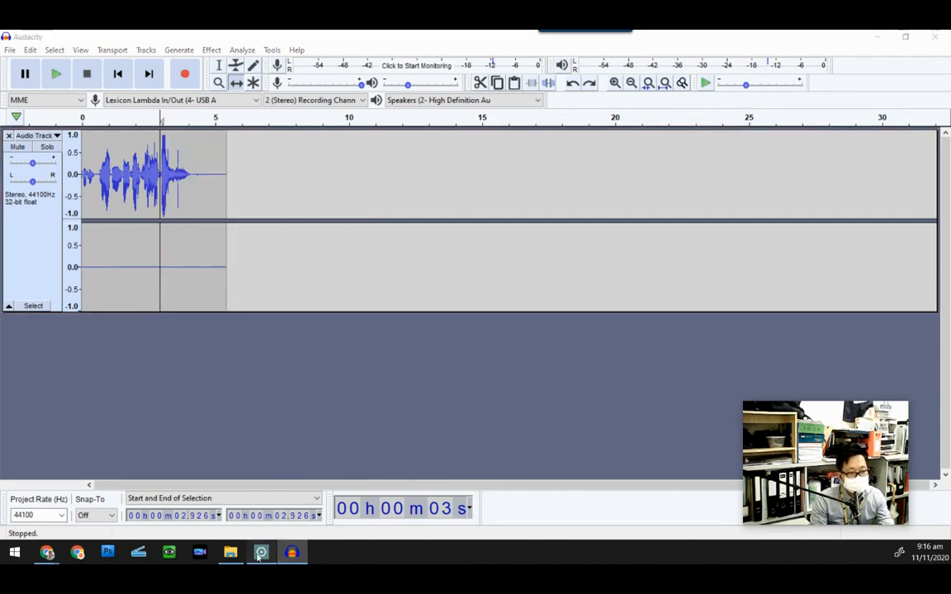
Step: Read the Amplification, Fade In / Fade Out and Noise Reduction instructions in the Drawboard PDF handout and return to Audacity
{"action": "key", "text": "alt+Tab"}
{"action": "scroll", "coordinate": [215, 273], "scroll_direction": "down", "scroll_amount": 6}
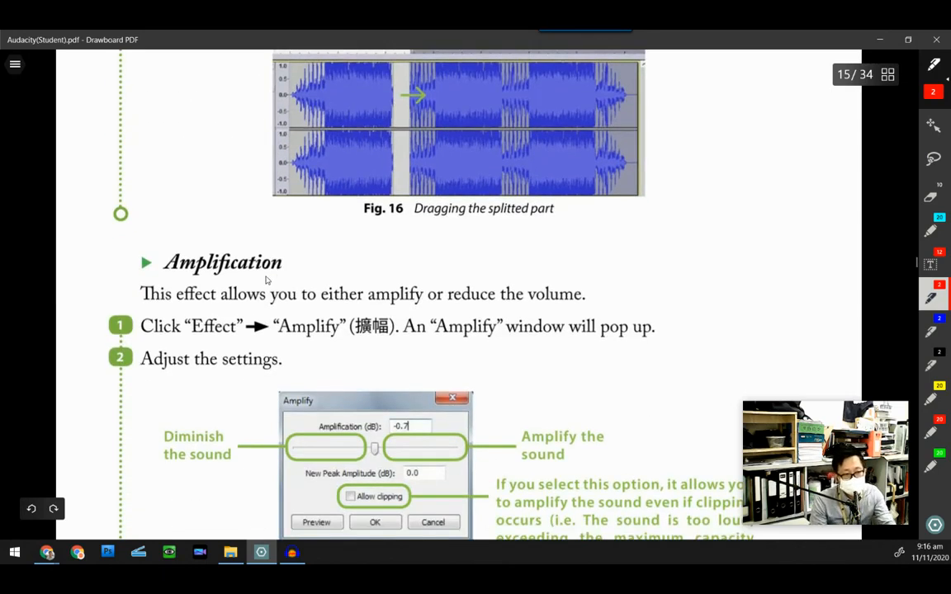
{"action": "scroll", "coordinate": [267, 283], "scroll_direction": "down", "scroll_amount": 2}
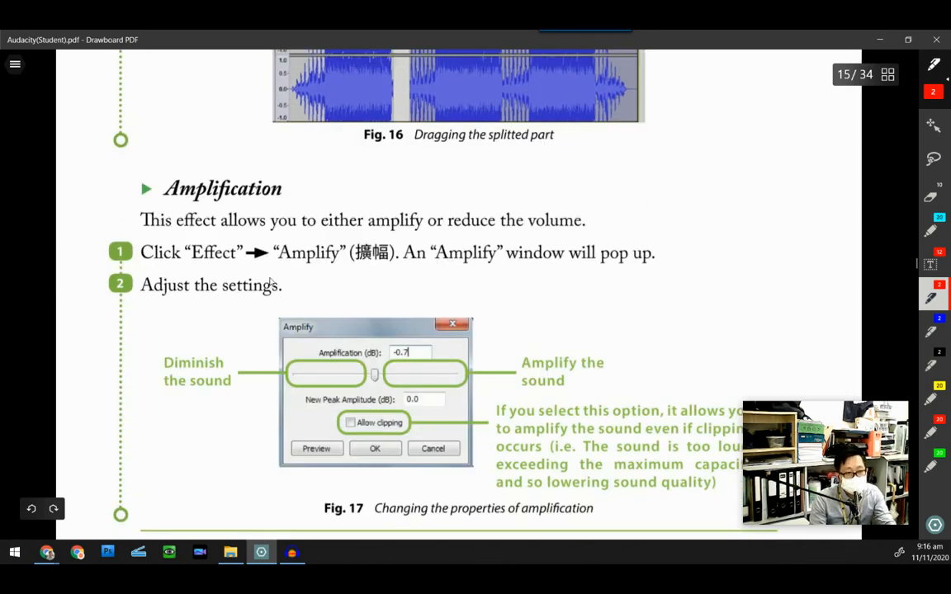
{"action": "scroll", "coordinate": [270, 282], "scroll_direction": "down", "scroll_amount": 2}
{"action": "scroll", "coordinate": [279, 298], "scroll_direction": "down", "scroll_amount": 12}
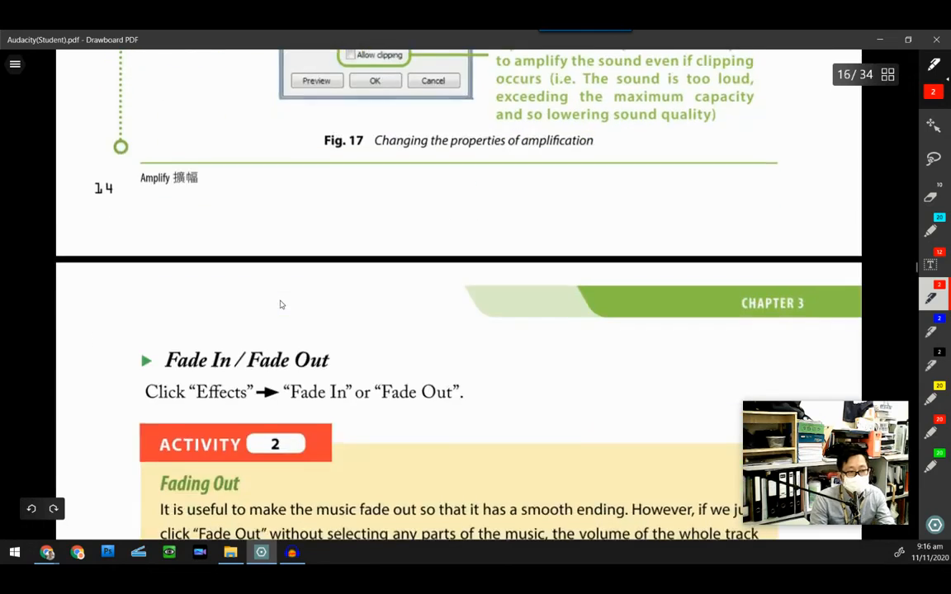
{"action": "scroll", "coordinate": [281, 304], "scroll_direction": "down", "scroll_amount": 8}
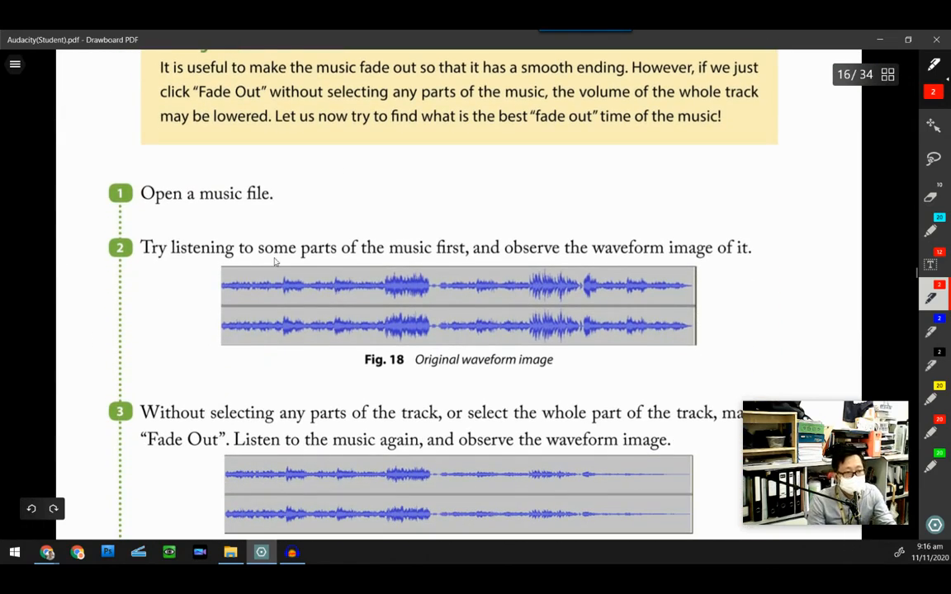
{"action": "scroll", "coordinate": [334, 260], "scroll_direction": "down", "scroll_amount": 12}
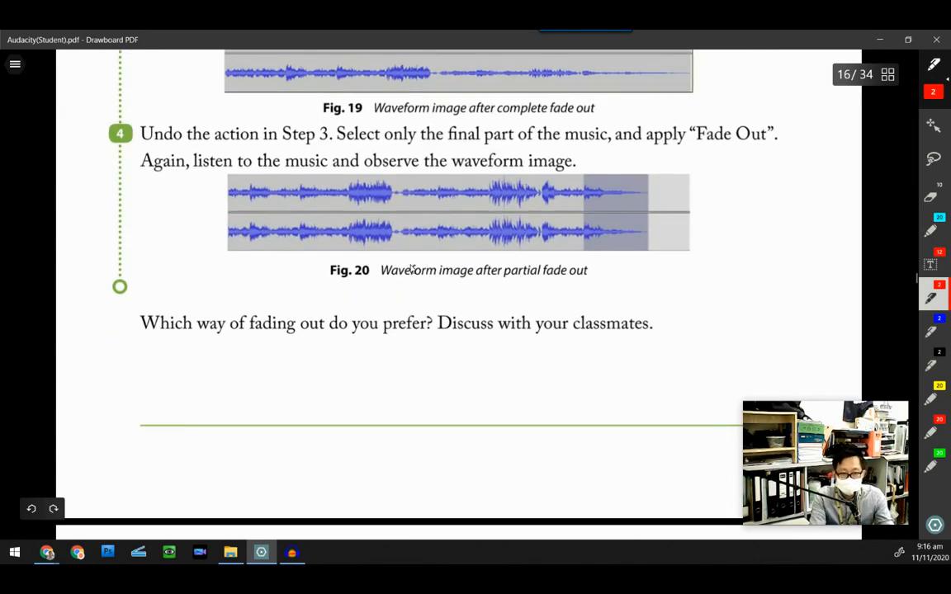
{"action": "scroll", "coordinate": [410, 268], "scroll_direction": "down", "scroll_amount": 3}
{"action": "scroll", "coordinate": [451, 315], "scroll_direction": "down", "scroll_amount": 1}
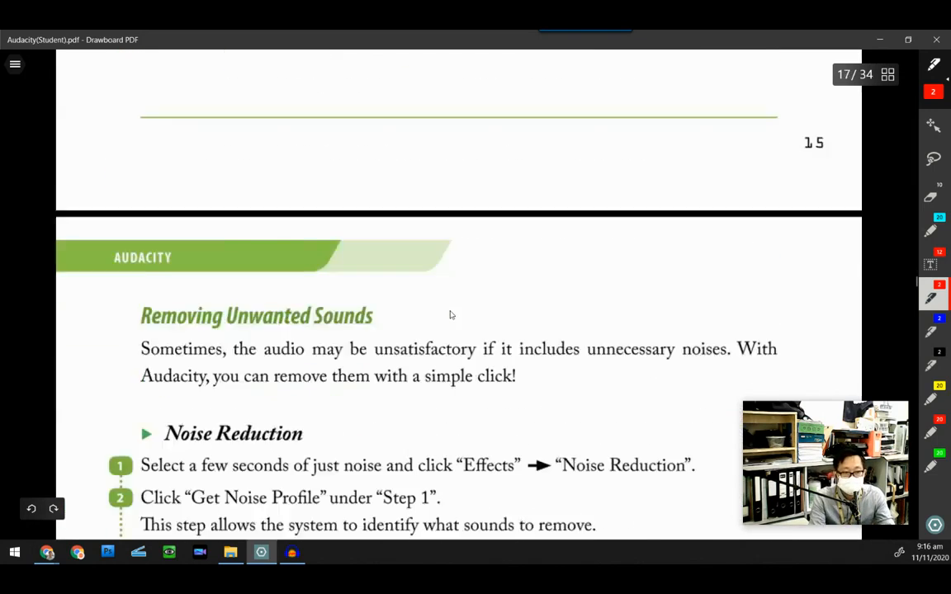
{"action": "scroll", "coordinate": [451, 315], "scroll_direction": "down", "scroll_amount": 2}
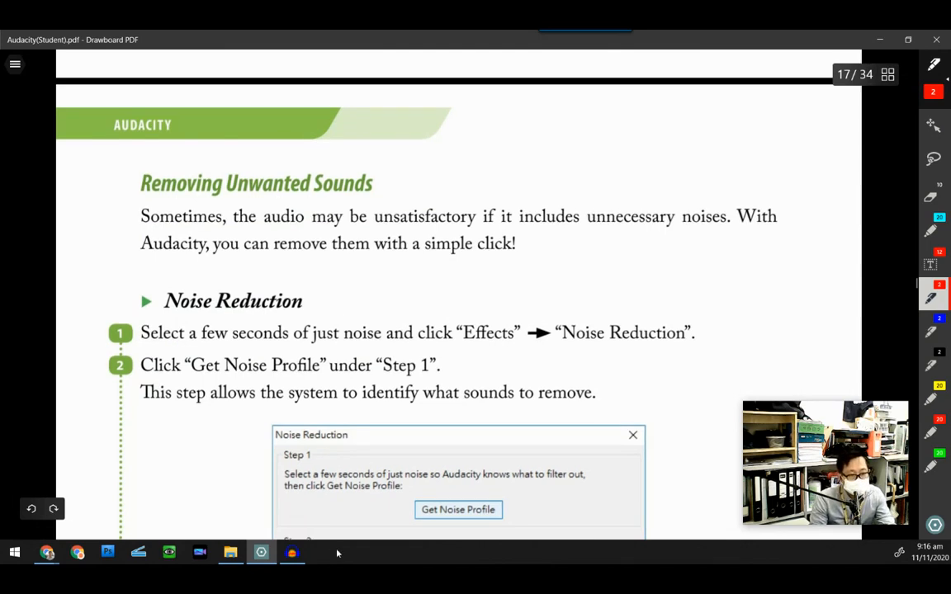
{"action": "left_click", "coordinate": [292, 553]}
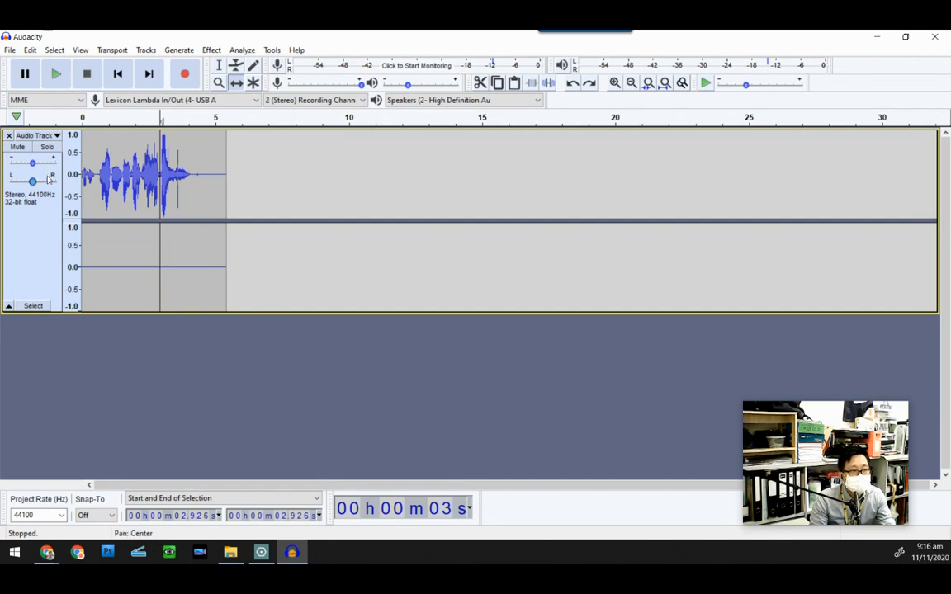
Step: Mute the existing track and record about 3.7 s of background noise on a new track starting at about 2.93 s
{"action": "left_click", "coordinate": [18, 146]}
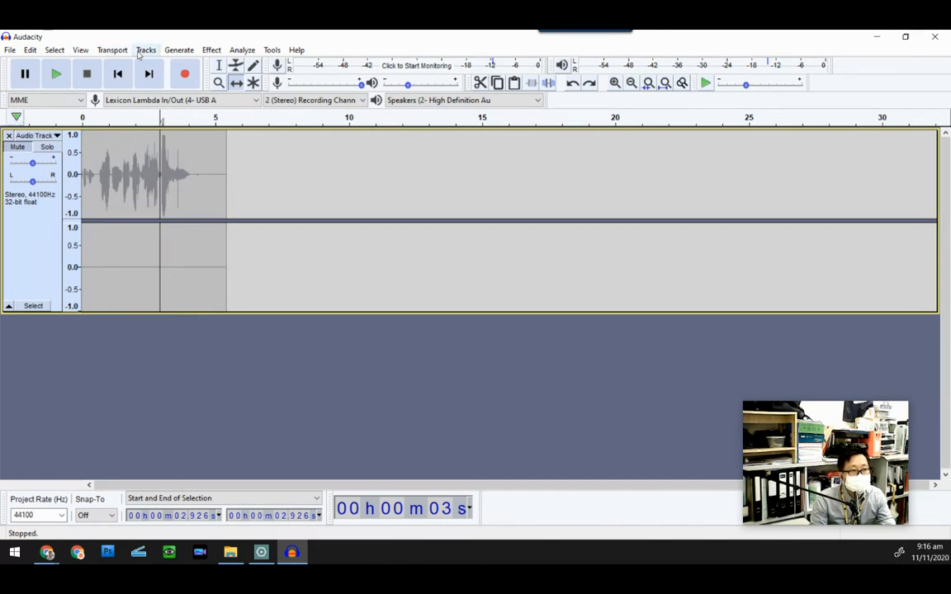
{"action": "left_click", "coordinate": [112, 50]}
{"action": "mouse_move", "coordinate": [124, 78]}
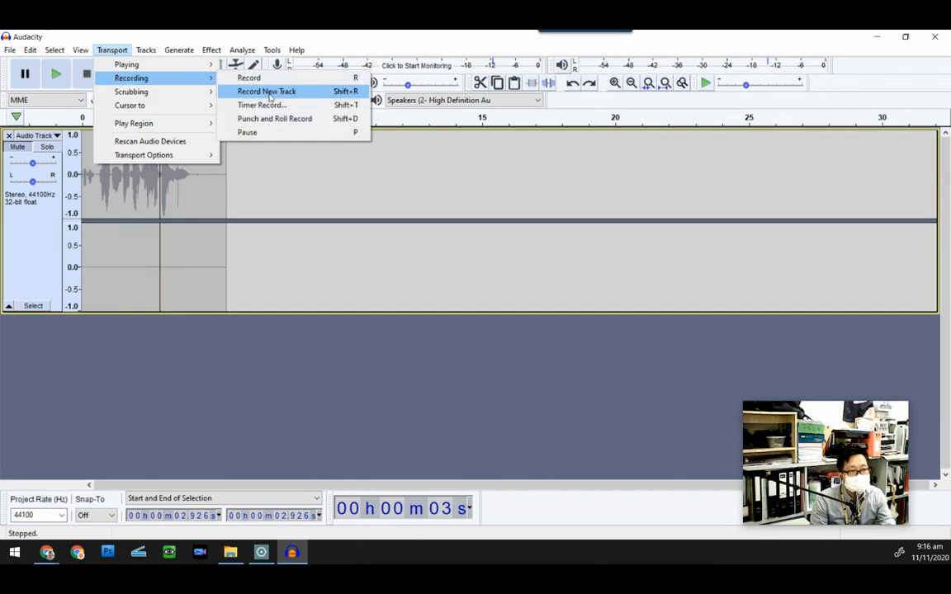
{"action": "left_click", "coordinate": [267, 92]}
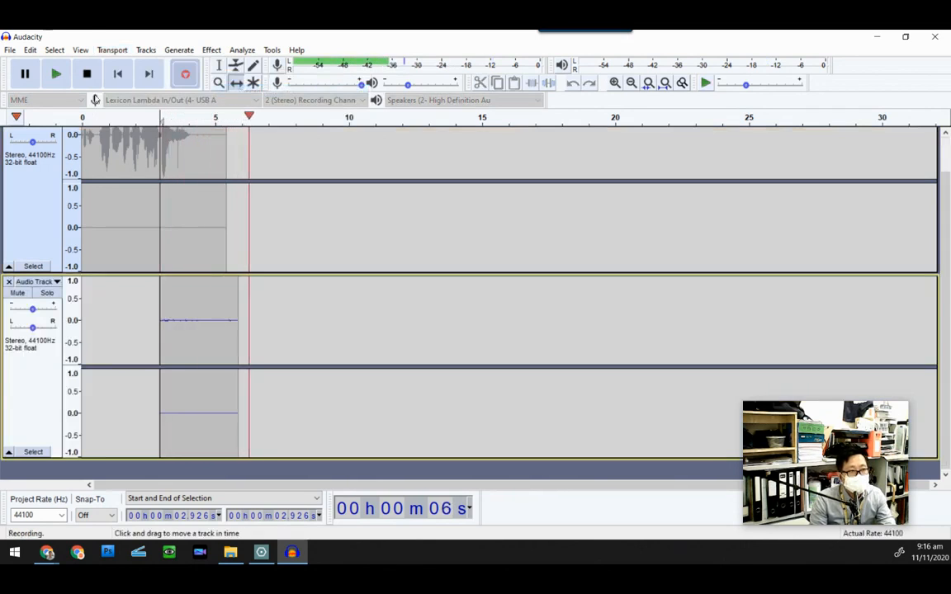
{"action": "key", "text": "space"}
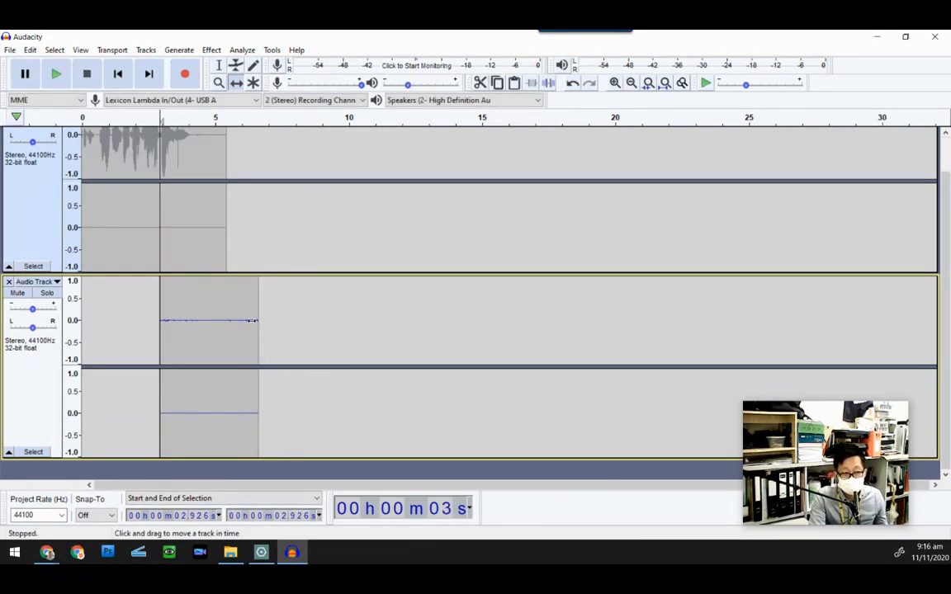
Step: Play back the new noise track, raise its gain to +13 dB and listen to it again
{"action": "left_click", "coordinate": [55, 73]}
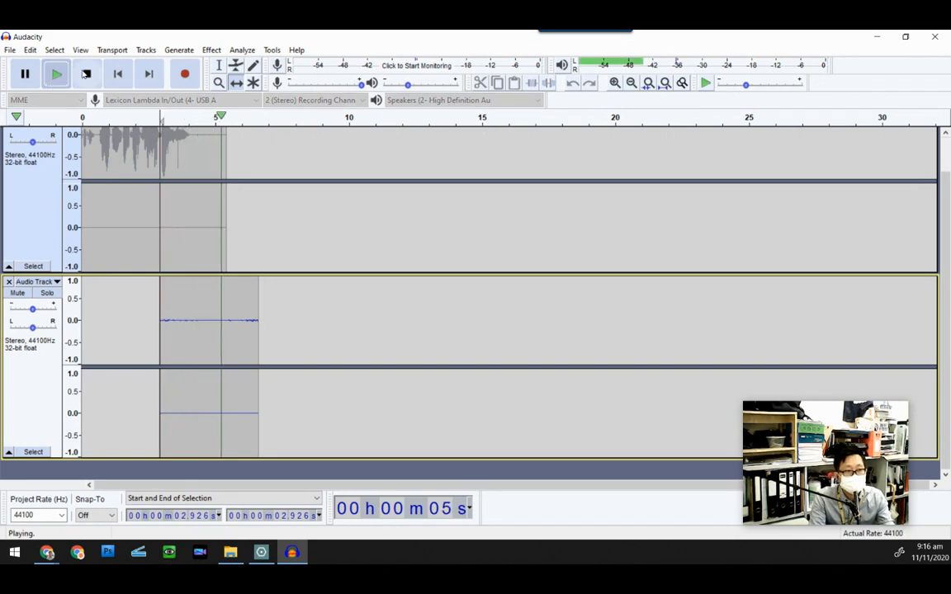
{"action": "left_click", "coordinate": [86, 74]}
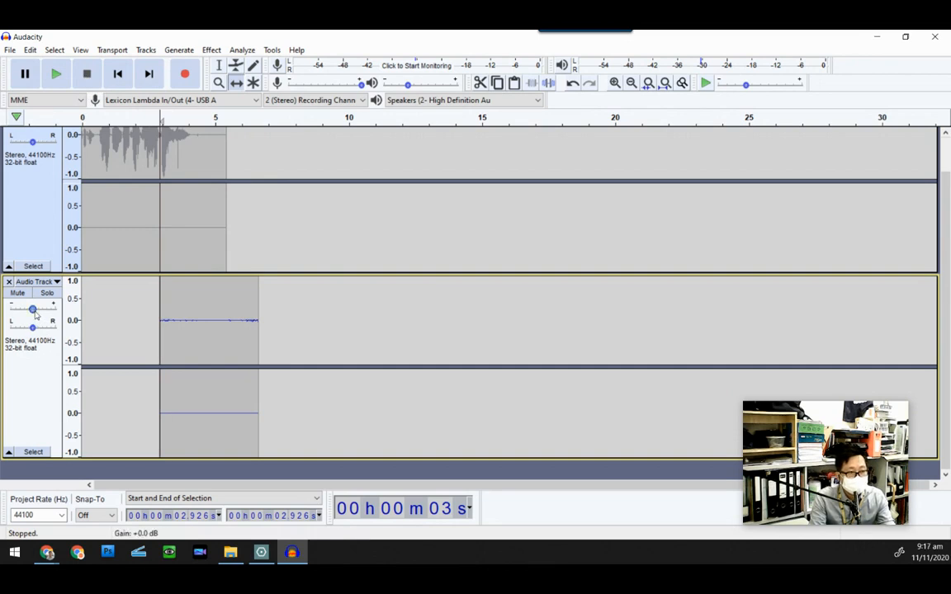
{"action": "left_click_drag", "start_coordinate": [33, 309], "coordinate": [48, 311]}
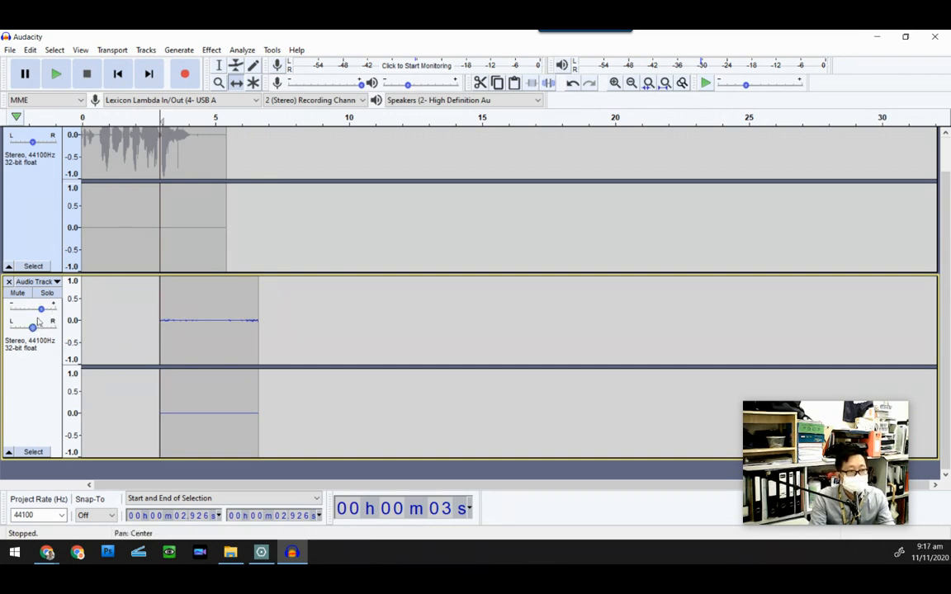
{"action": "left_click", "coordinate": [54, 83]}
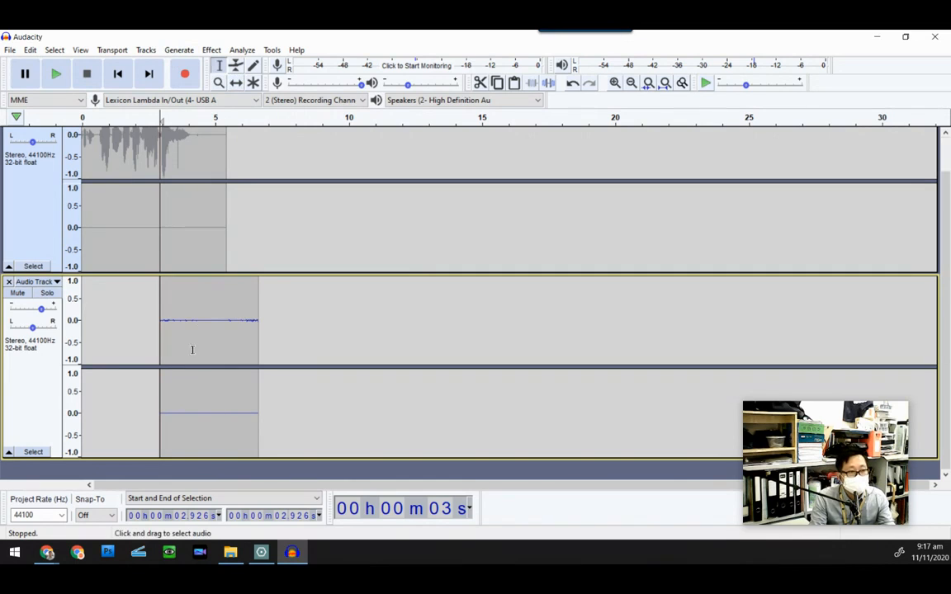
Step: Capture a noise profile for Noise Reduction from about 4.25 s to 5.41 s of the noise track
{"action": "left_click_drag", "start_coordinate": [195, 317], "coordinate": [226, 316]}
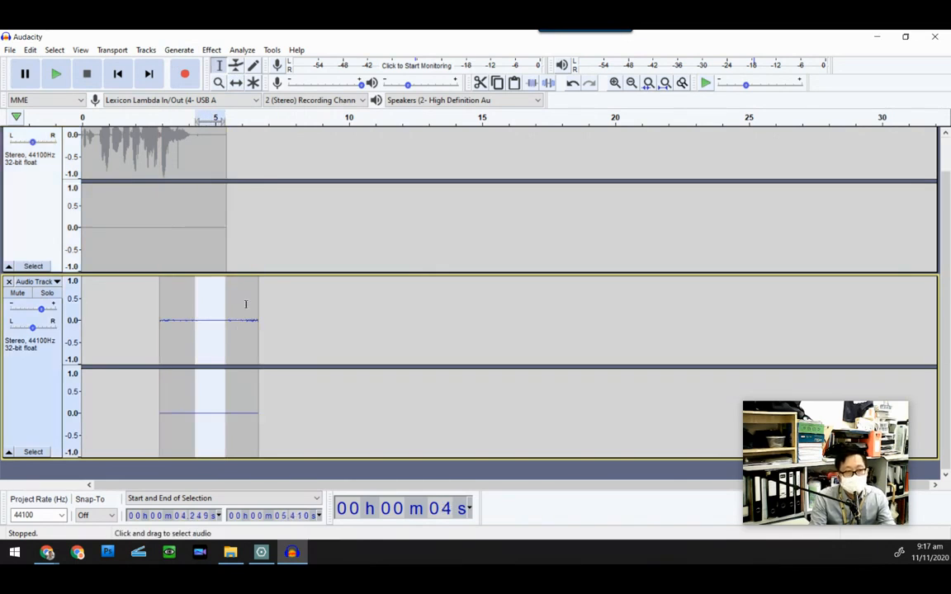
{"action": "left_click", "coordinate": [210, 50]}
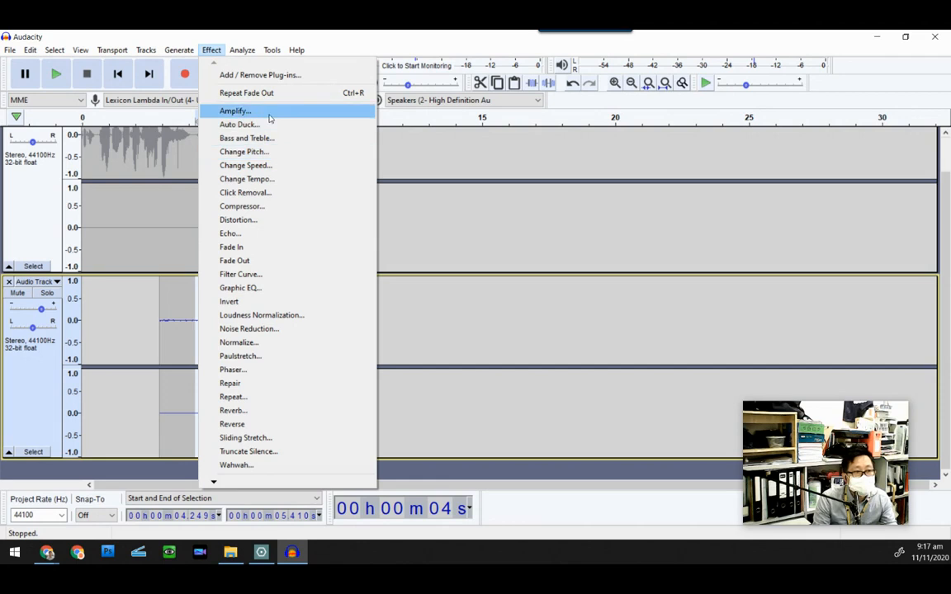
{"action": "left_click", "coordinate": [255, 331]}
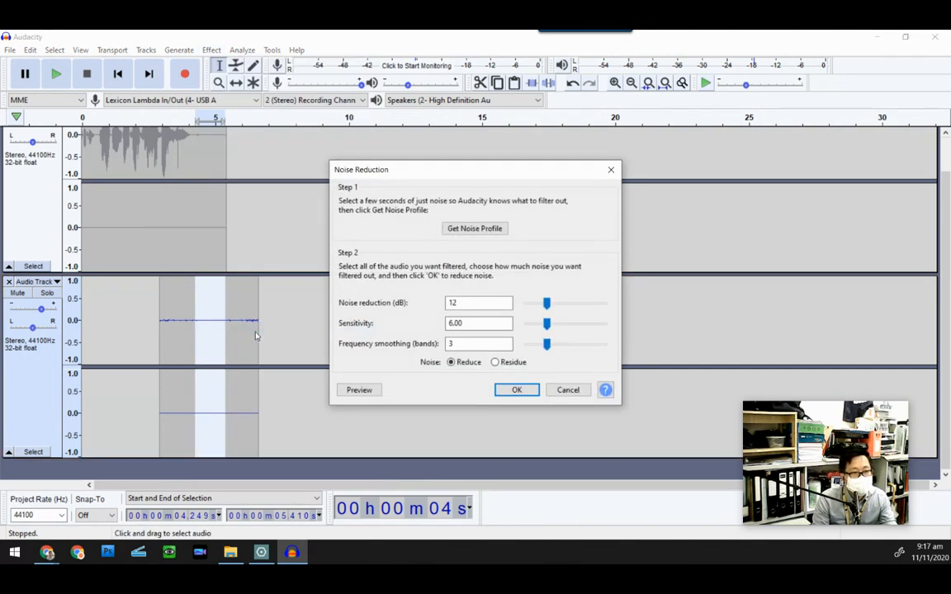
{"action": "left_click", "coordinate": [470, 227]}
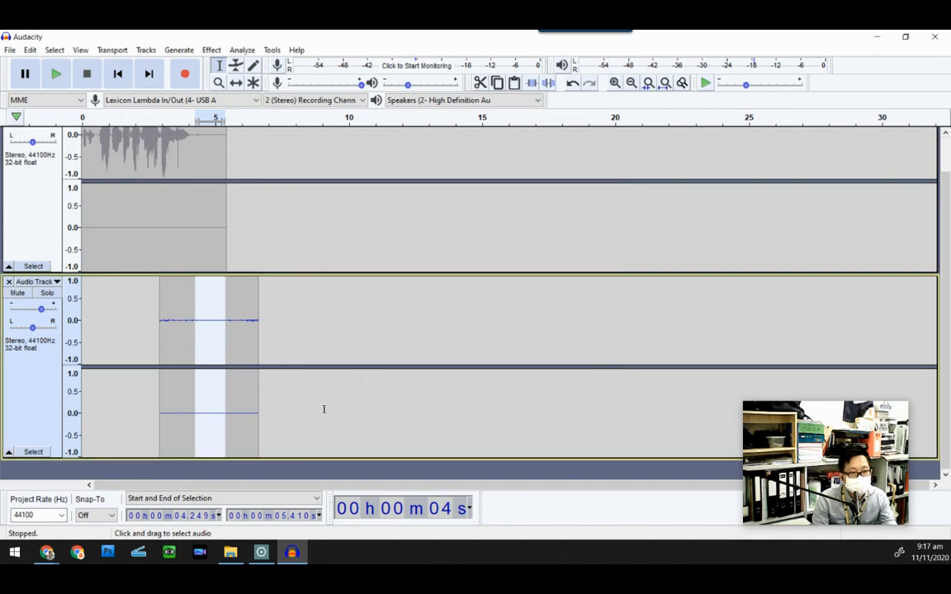
Step: Apply Noise Reduction with the default settings to the whole clip on the noise track and play back the result
{"action": "left_click_drag", "start_coordinate": [305, 317], "coordinate": [151, 321]}
{"action": "left_click", "coordinate": [207, 49]}
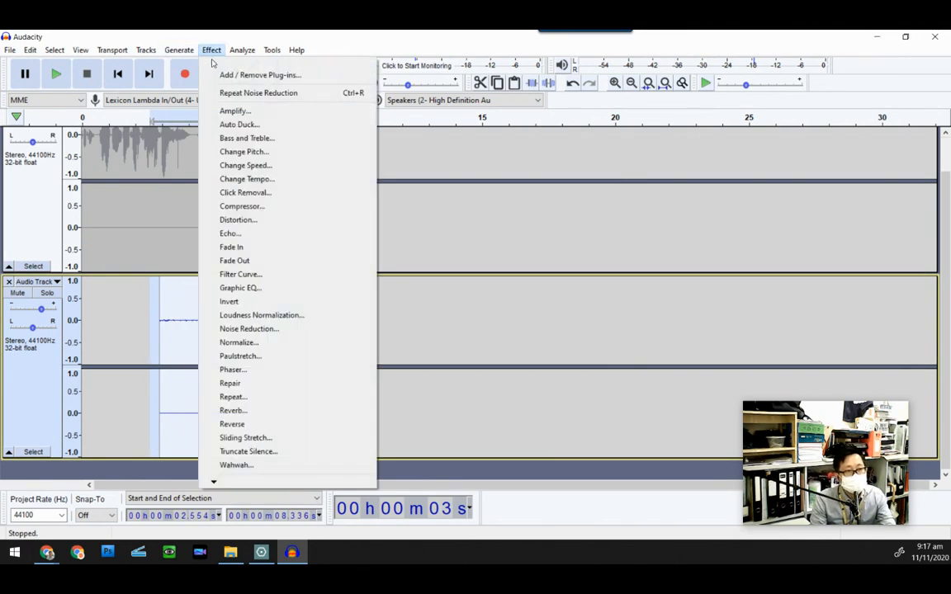
{"action": "left_click", "coordinate": [239, 328]}
{"action": "left_click", "coordinate": [516, 388]}
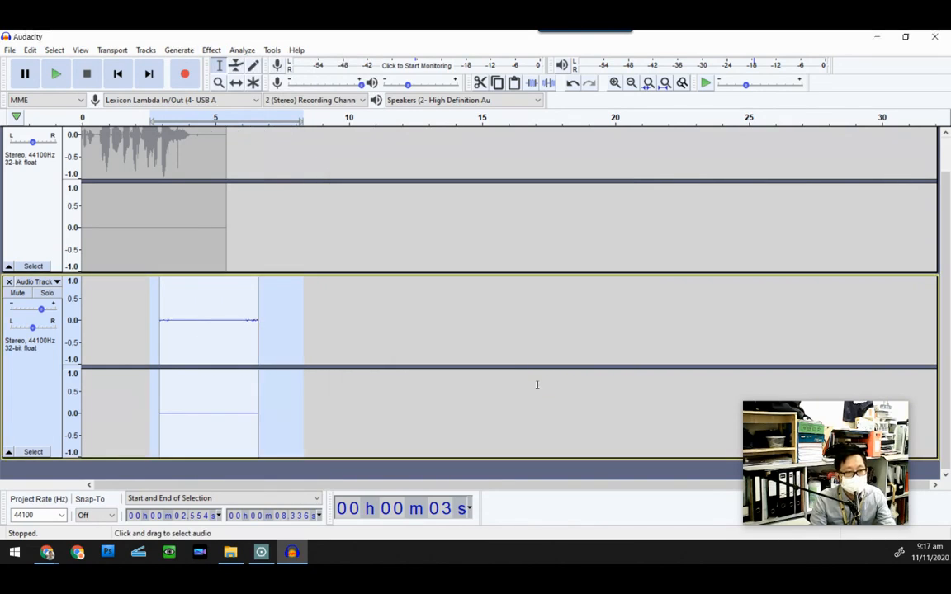
{"action": "left_click", "coordinate": [55, 75]}
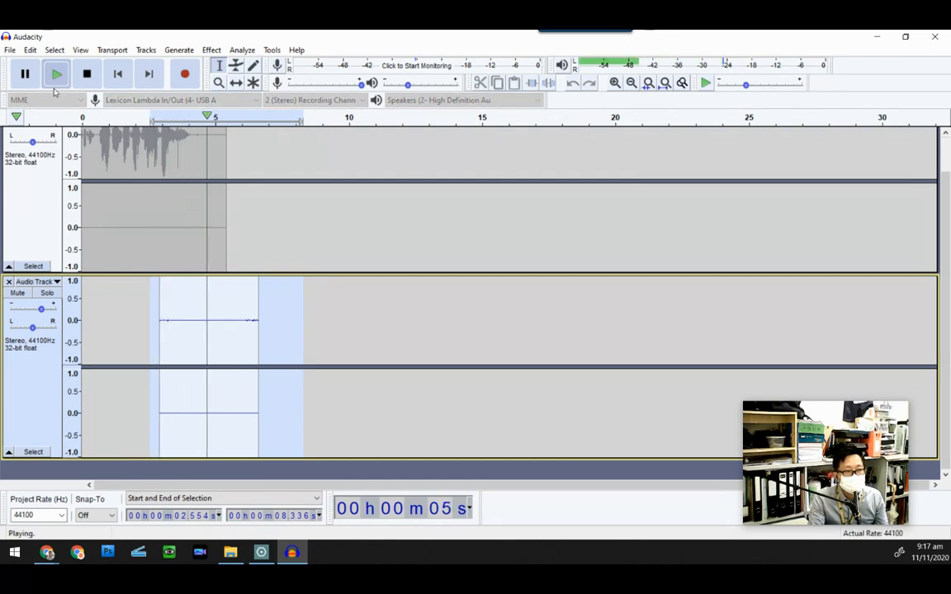
{"action": "left_click", "coordinate": [85, 76]}
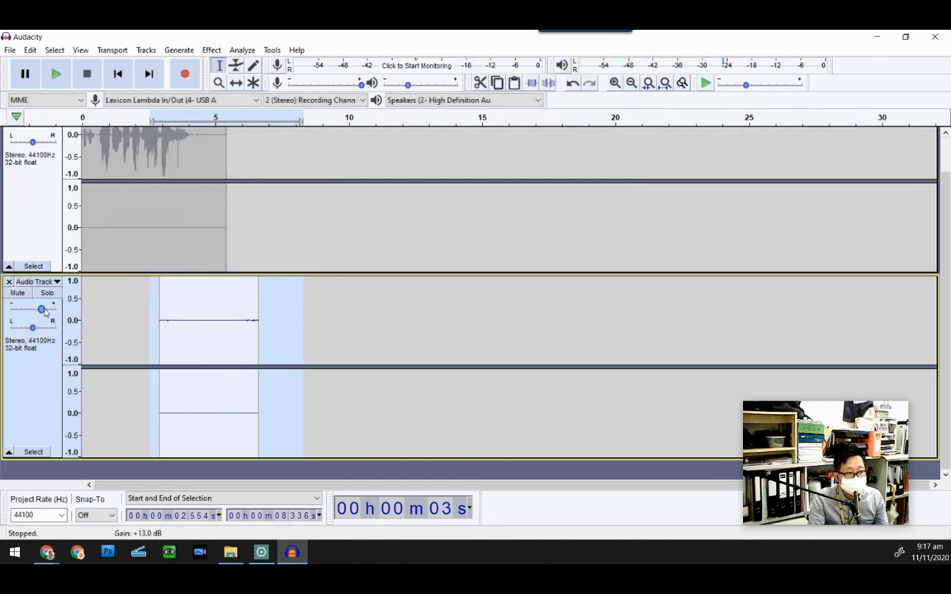
Step: Lower the gain of the noise track and remove that track from the project
{"action": "mouse_move", "coordinate": [43, 311]}
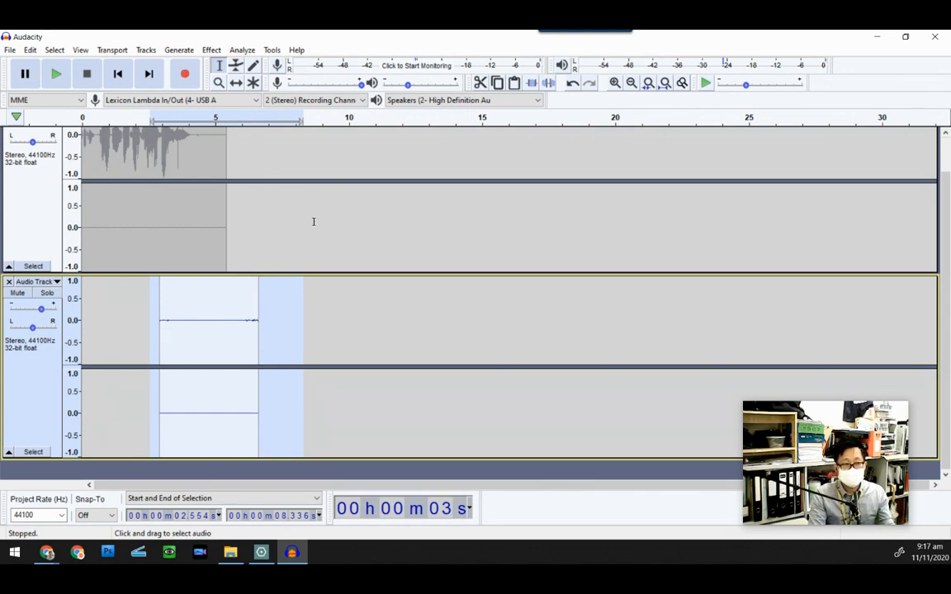
{"action": "left_click_drag", "start_coordinate": [41, 311], "coordinate": [26, 312]}
{"action": "left_click", "coordinate": [9, 282]}
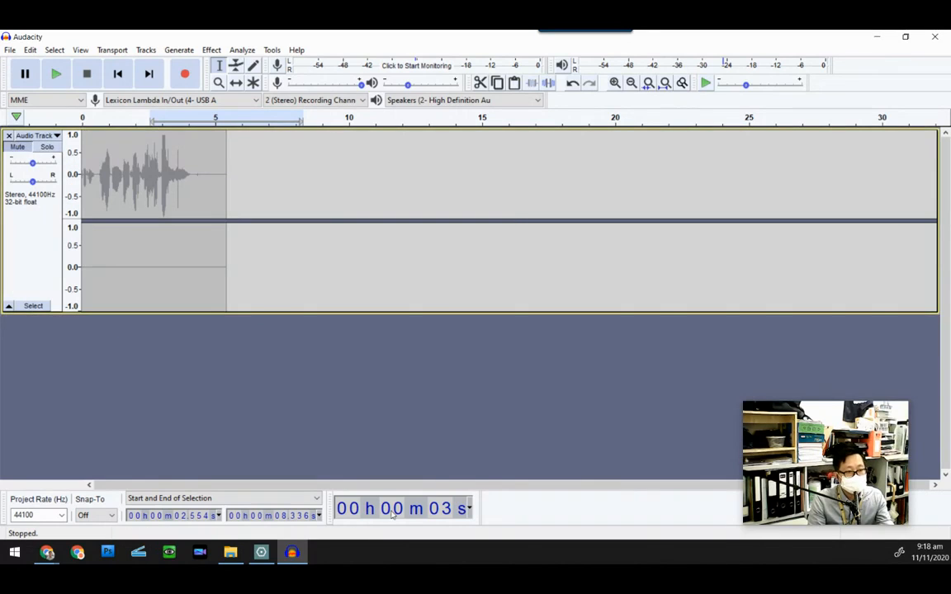
Step: Read the remaining Noise Reduction and Vocal Remover instructions in the Drawboard PDF handout and return to Audacity
{"action": "key", "text": "alt+Tab"}
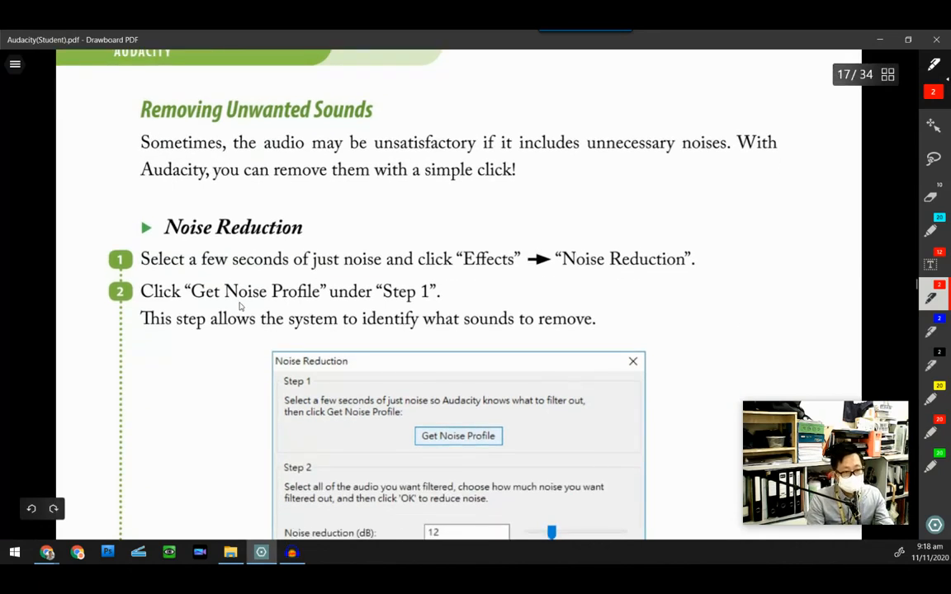
{"action": "scroll", "coordinate": [242, 300], "scroll_direction": "down", "scroll_amount": 10}
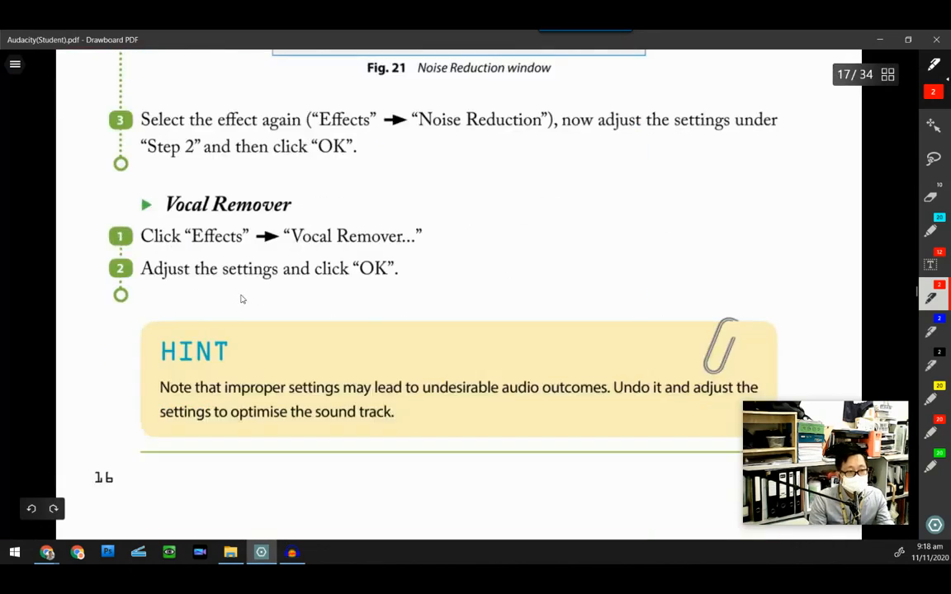
{"action": "left_click", "coordinate": [291, 552]}
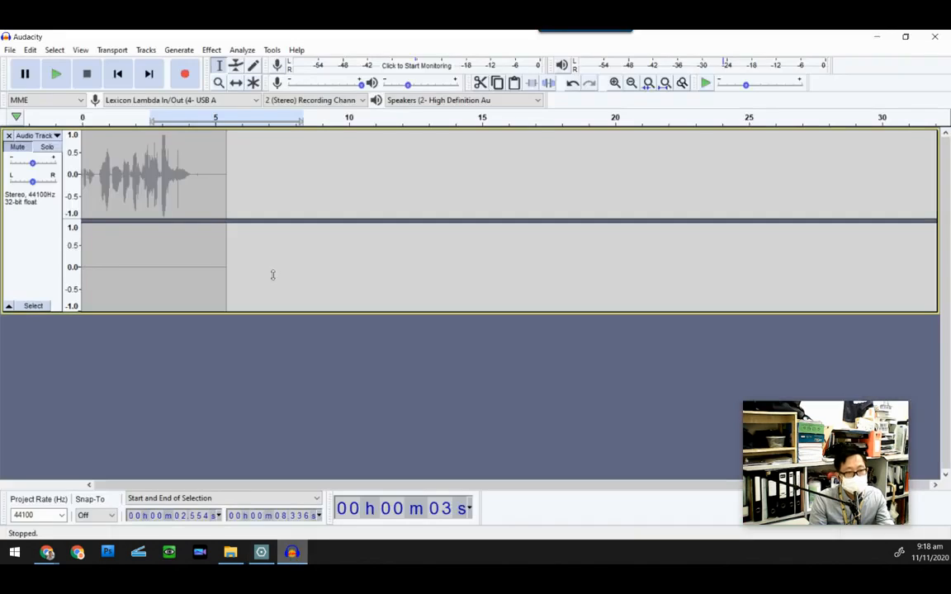
Step: Unmute the stereo track and try to open Vocal Reduction and Isolation without any audio selected
{"action": "left_click", "coordinate": [125, 157]}
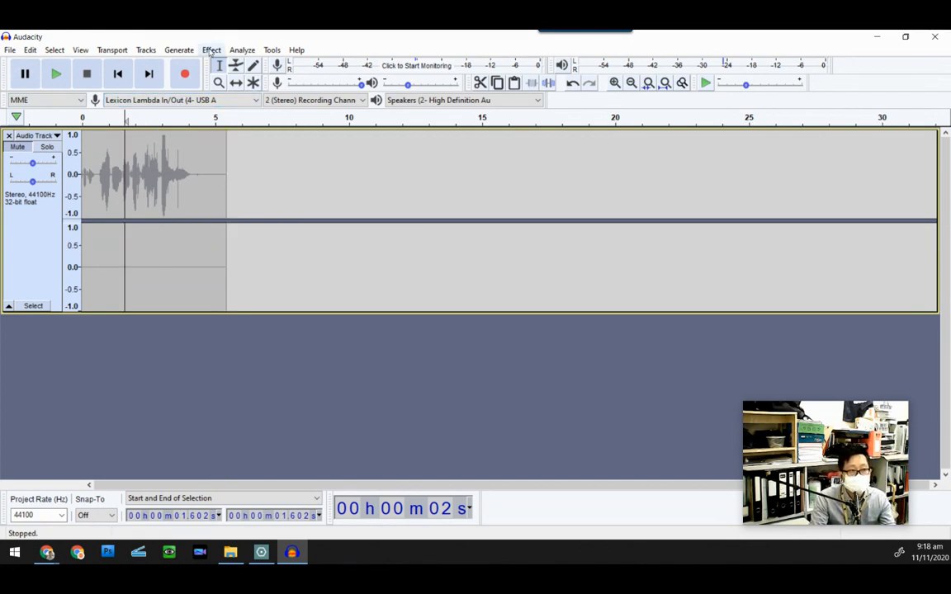
{"action": "left_click", "coordinate": [18, 147]}
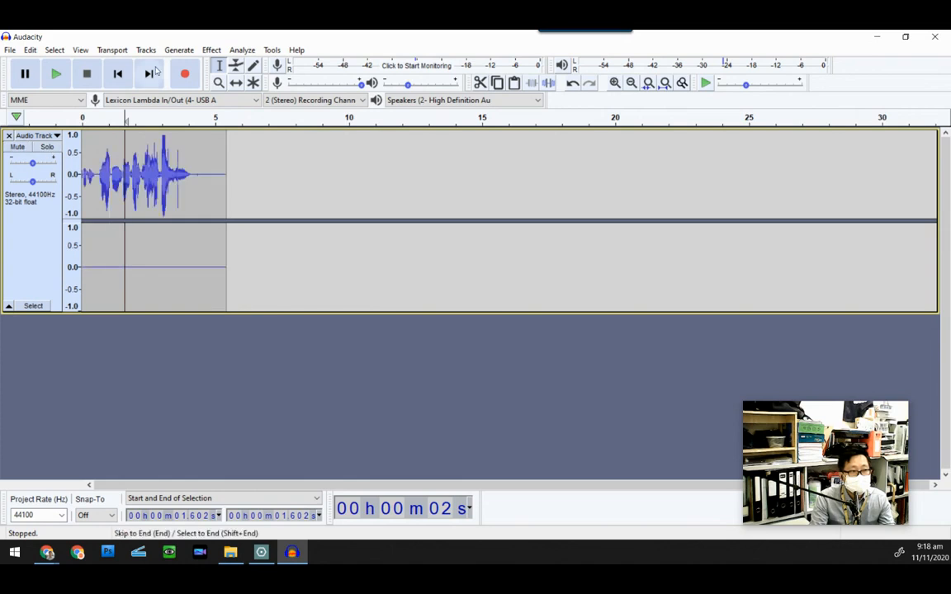
{"action": "left_click", "coordinate": [211, 50]}
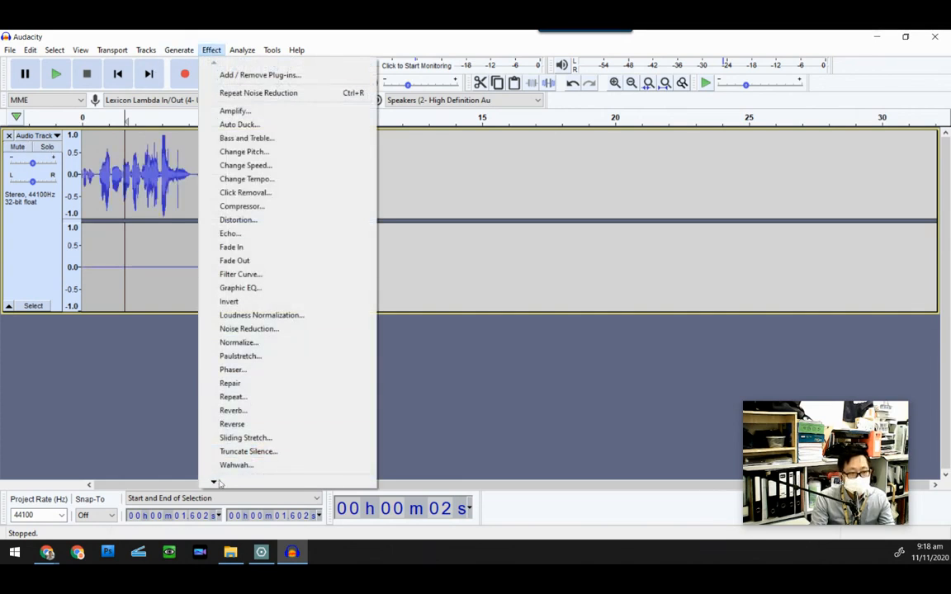
{"action": "mouse_move", "coordinate": [213, 482]}
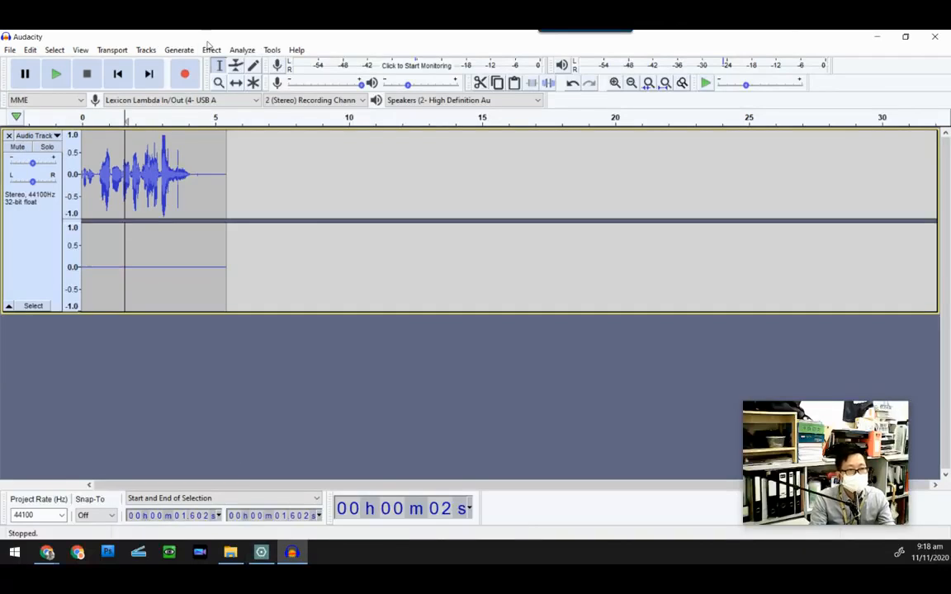
{"action": "left_click", "coordinate": [302, 55]}
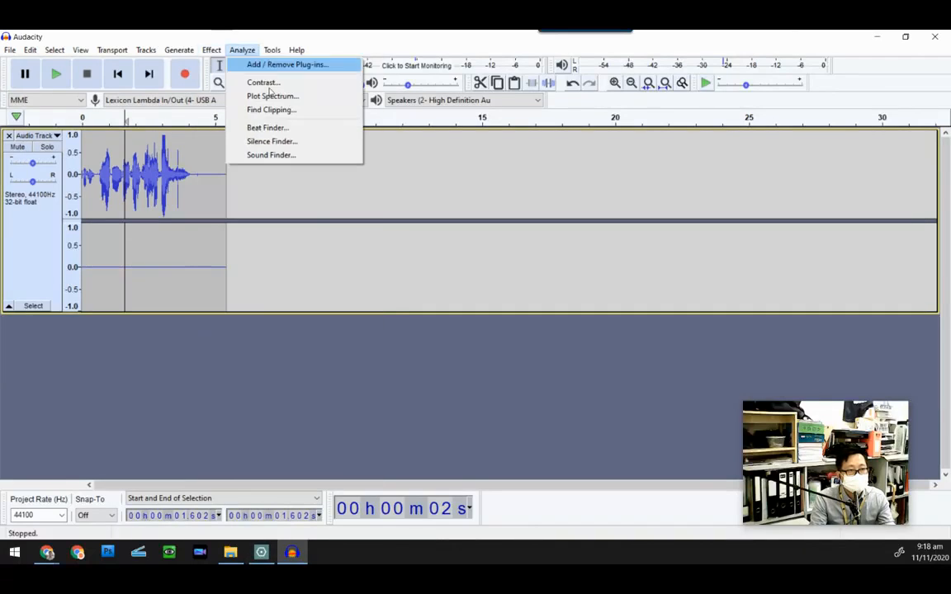
{"action": "mouse_move", "coordinate": [203, 49]}
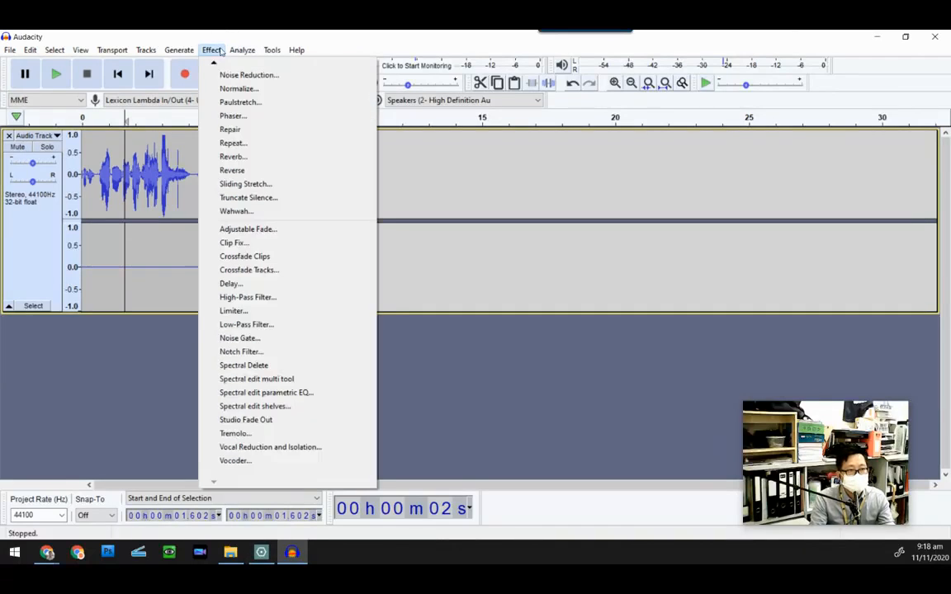
{"action": "left_click", "coordinate": [255, 448]}
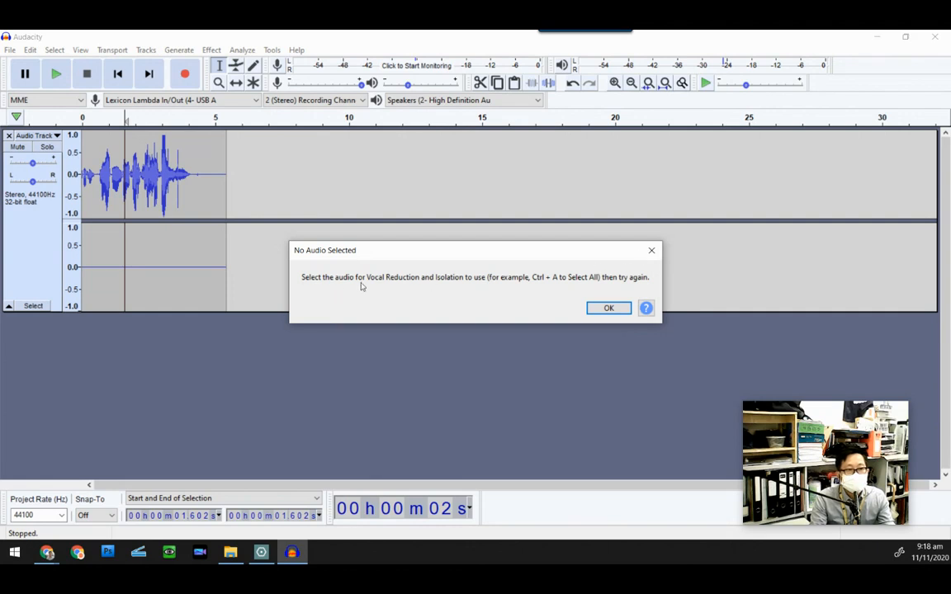
{"action": "left_click", "coordinate": [609, 308]}
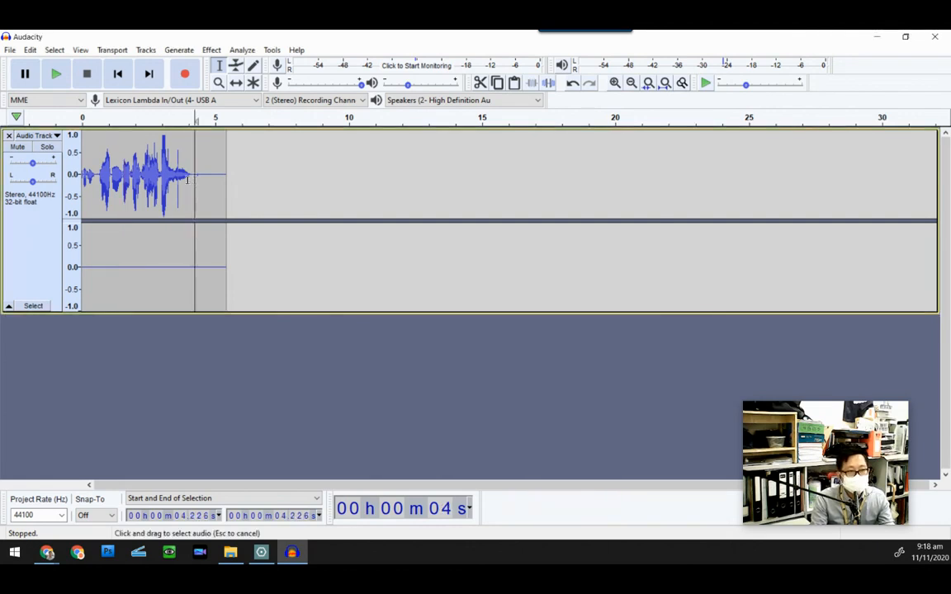
Step: Apply Vocal Reduction and Isolation from about 1.93 s to 4.23 s with Remove Vocals: to mono, strength 1.00, low cut 120 Hz and high cut 9000 Hz
{"action": "left_click_drag", "start_coordinate": [193, 189], "coordinate": [133, 190]}
{"action": "left_click", "coordinate": [211, 49]}
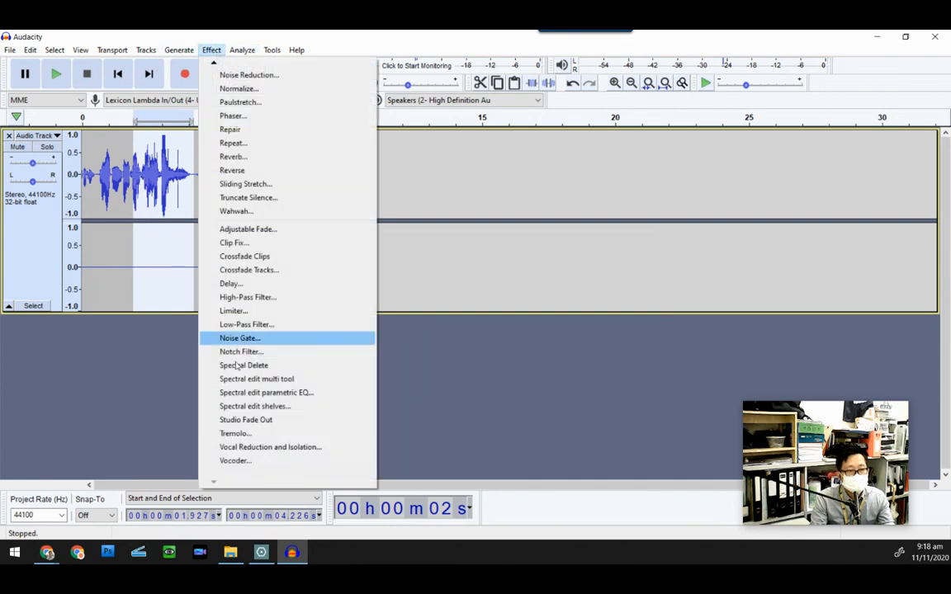
{"action": "left_click", "coordinate": [258, 446]}
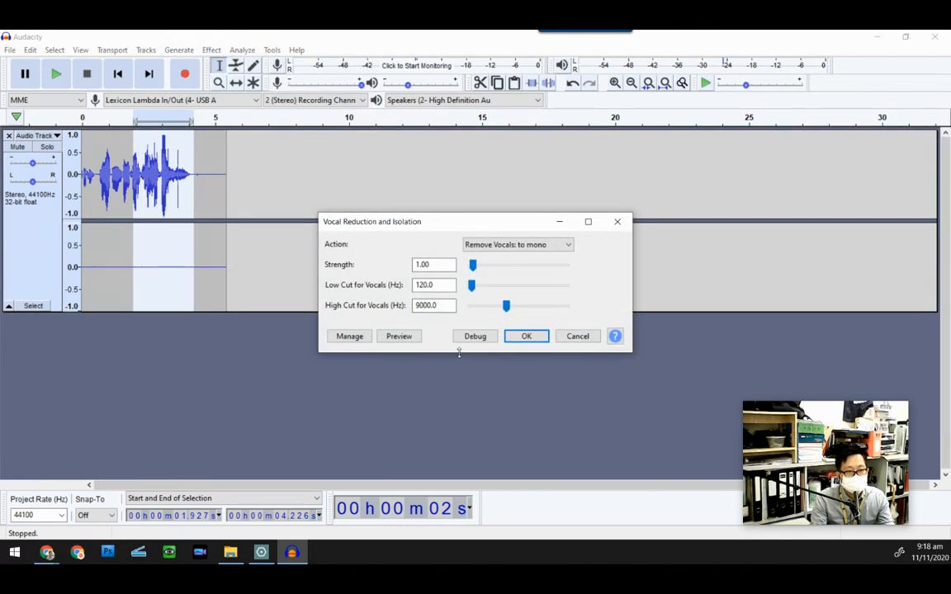
{"action": "left_click", "coordinate": [527, 338]}
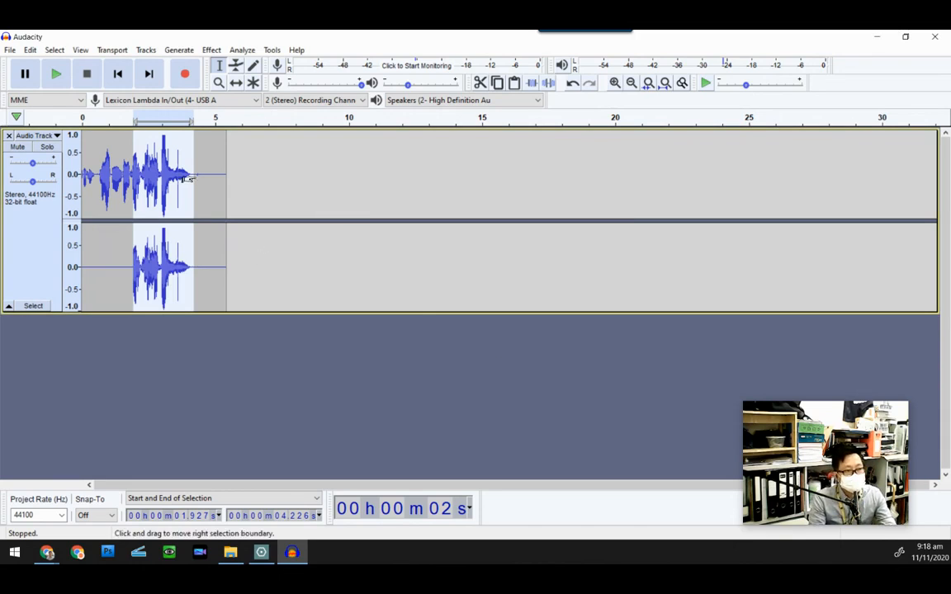
Step: Compare the two channels' waveforms up close within the processed selection and play that selection back
{"action": "scroll", "coordinate": [147, 204], "scroll_direction": "up", "scroll_amount": 9}
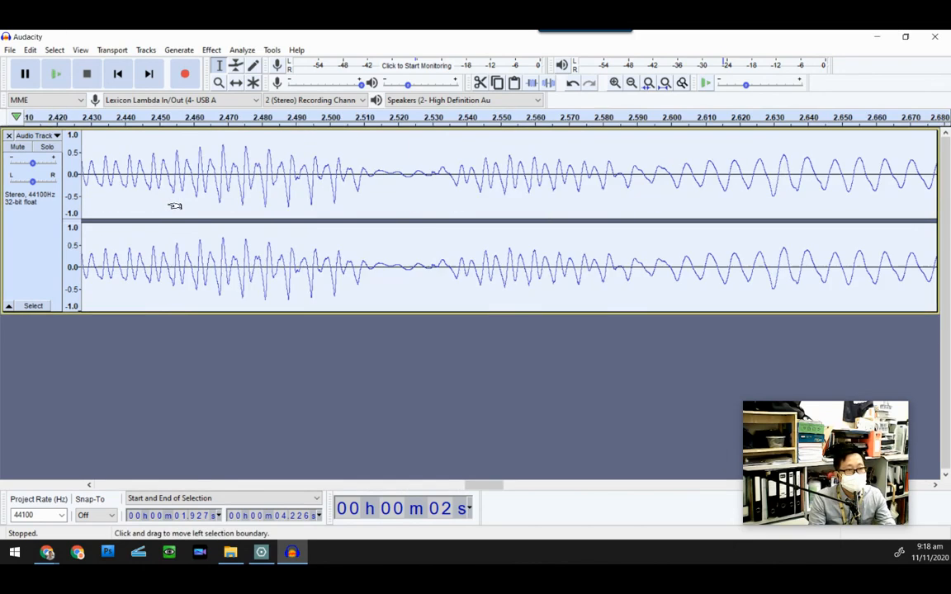
{"action": "scroll", "coordinate": [189, 207], "scroll_direction": "up", "scroll_amount": 1}
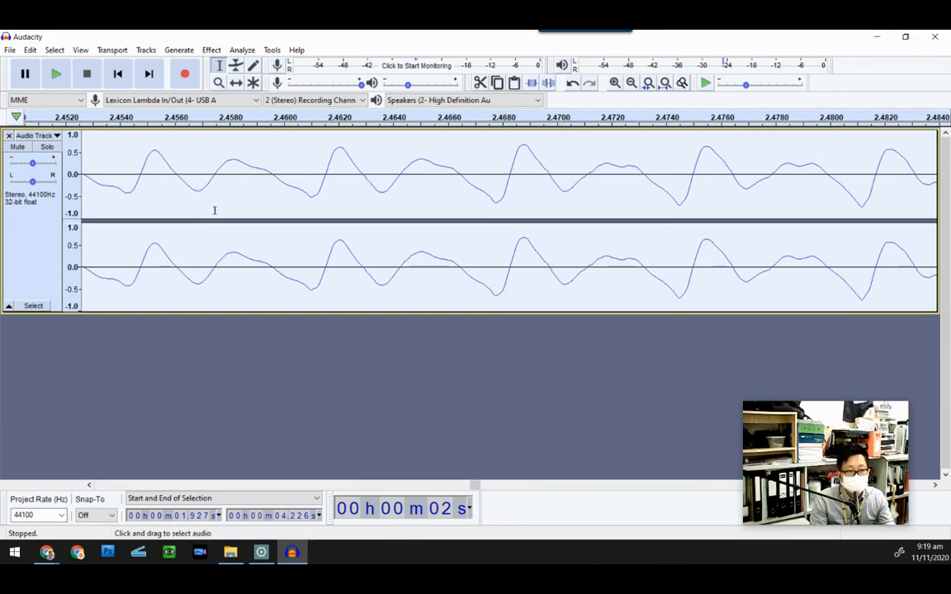
{"action": "scroll", "coordinate": [174, 272], "scroll_direction": "down", "scroll_amount": 4}
{"action": "left_click", "coordinate": [65, 76]}
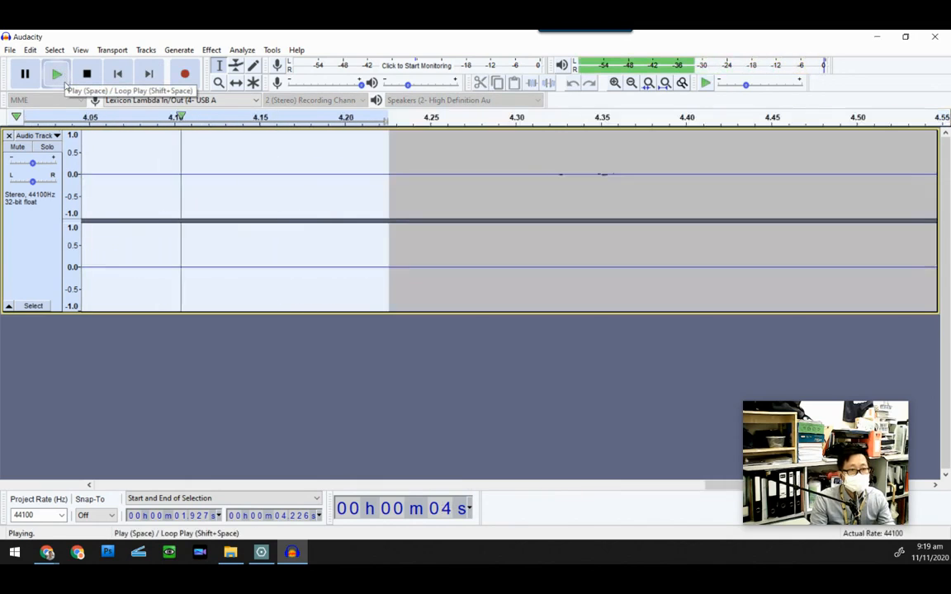
{"action": "scroll", "coordinate": [114, 202], "scroll_direction": "down", "scroll_amount": 2}
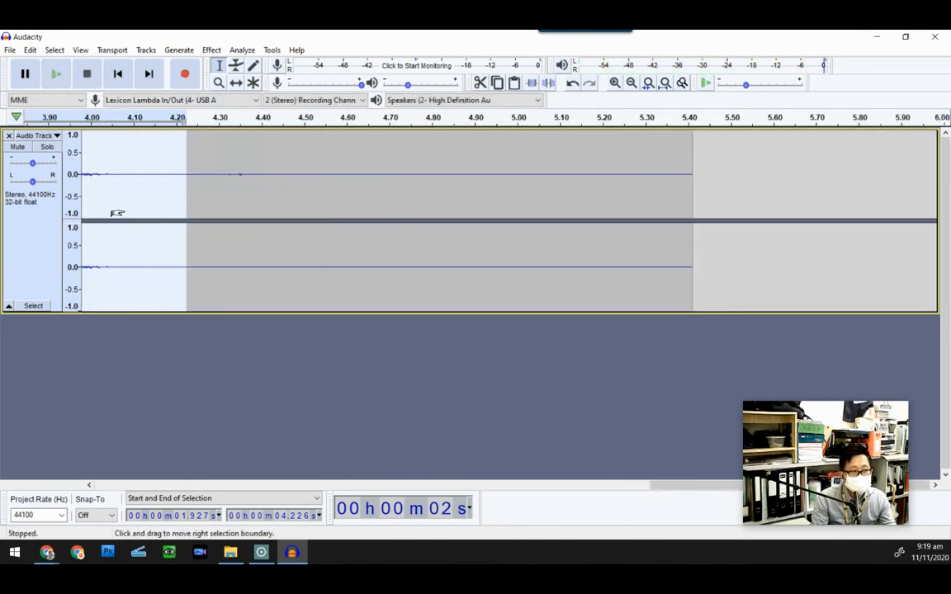
{"action": "left_click_drag", "start_coordinate": [683, 487], "coordinate": [393, 492]}
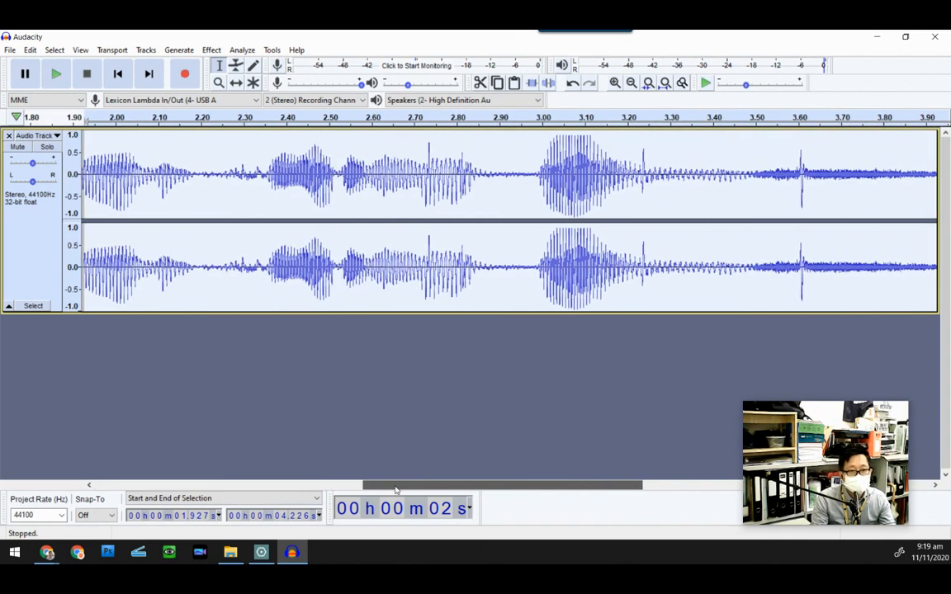
{"action": "scroll", "coordinate": [222, 205], "scroll_direction": "down", "scroll_amount": 3}
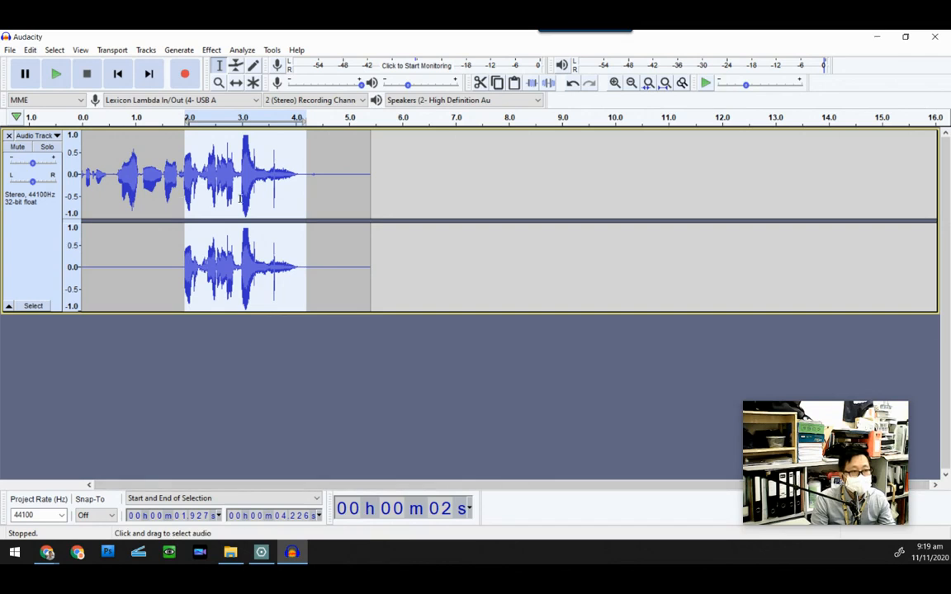
Step: Apply Vocal Reduction and Isolation again with Remove Vocals: to mono to the same selection and play back the result
{"action": "left_click", "coordinate": [211, 50]}
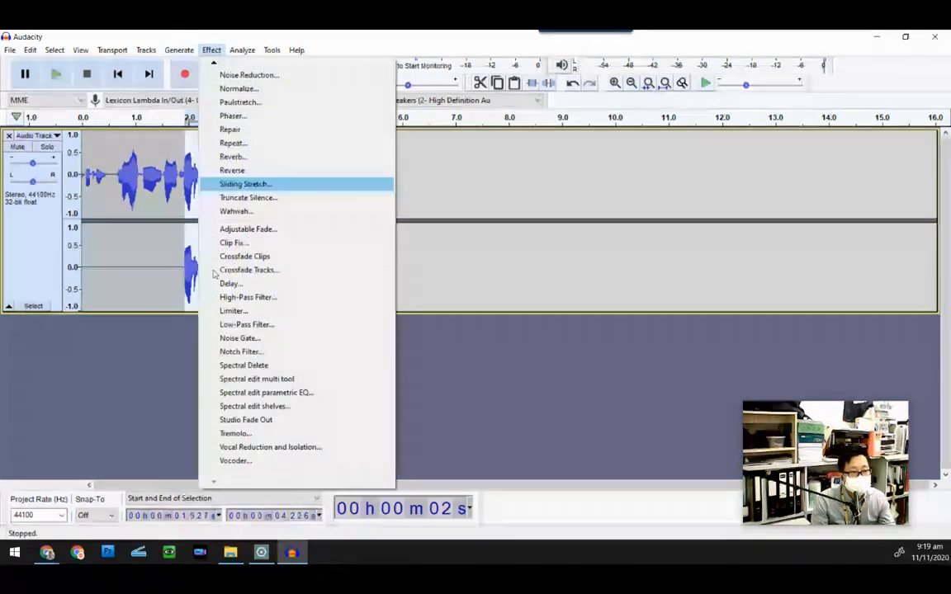
{"action": "left_click", "coordinate": [270, 447]}
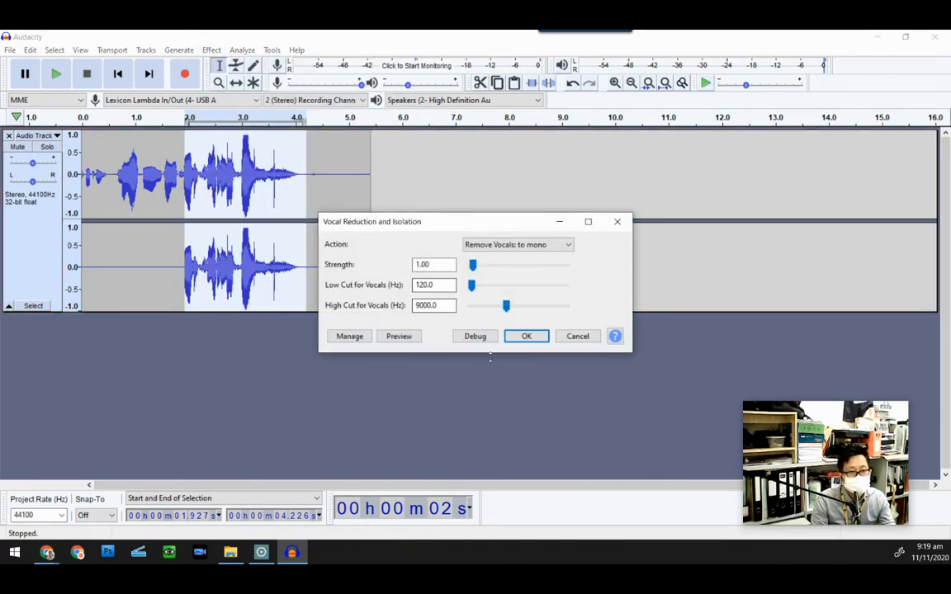
{"action": "left_click", "coordinate": [526, 336]}
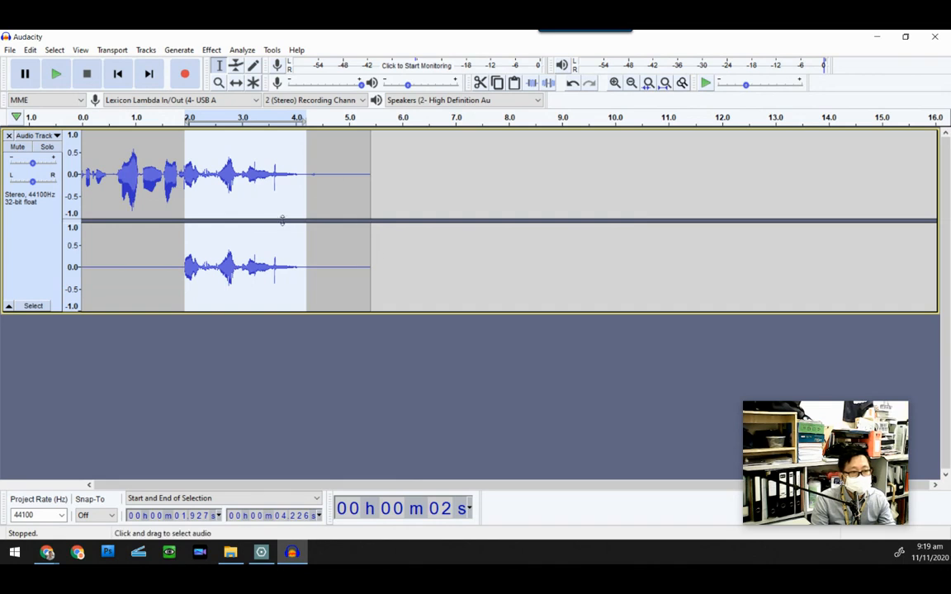
{"action": "left_click", "coordinate": [55, 74]}
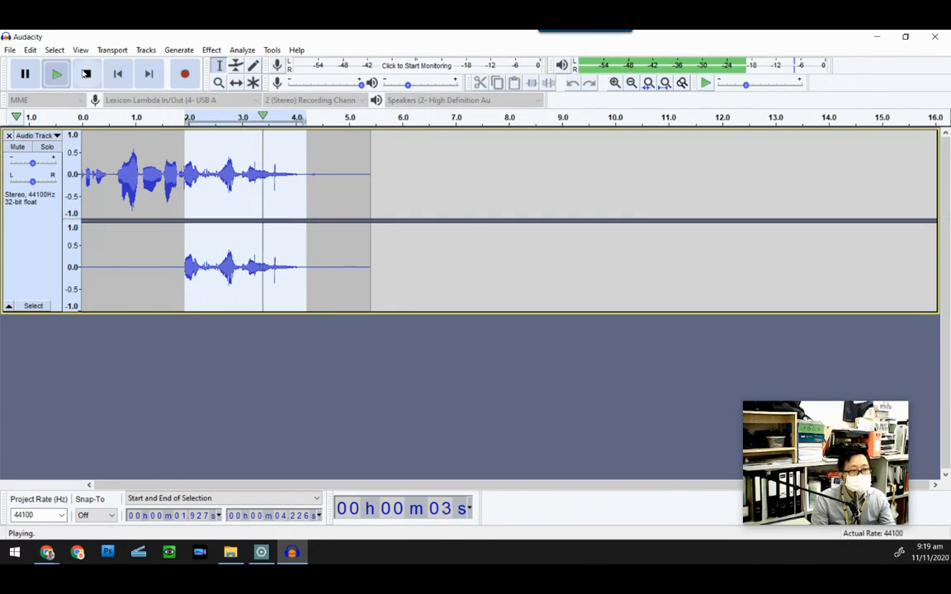
{"action": "left_click", "coordinate": [86, 74]}
Step: Examine how the peaks of both channels line up near 2.52 s, marking the alignment with a vertical line across the waveforms
{"action": "scroll", "coordinate": [214, 201], "scroll_direction": "up", "scroll_amount": 7}
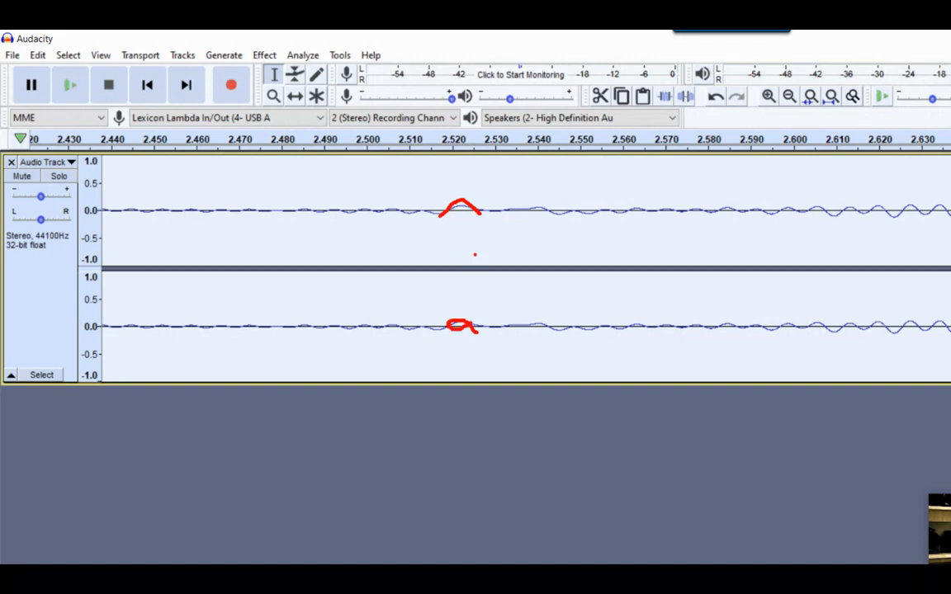
{"action": "left_click_drag", "start_coordinate": [464, 172], "coordinate": [464, 406]}
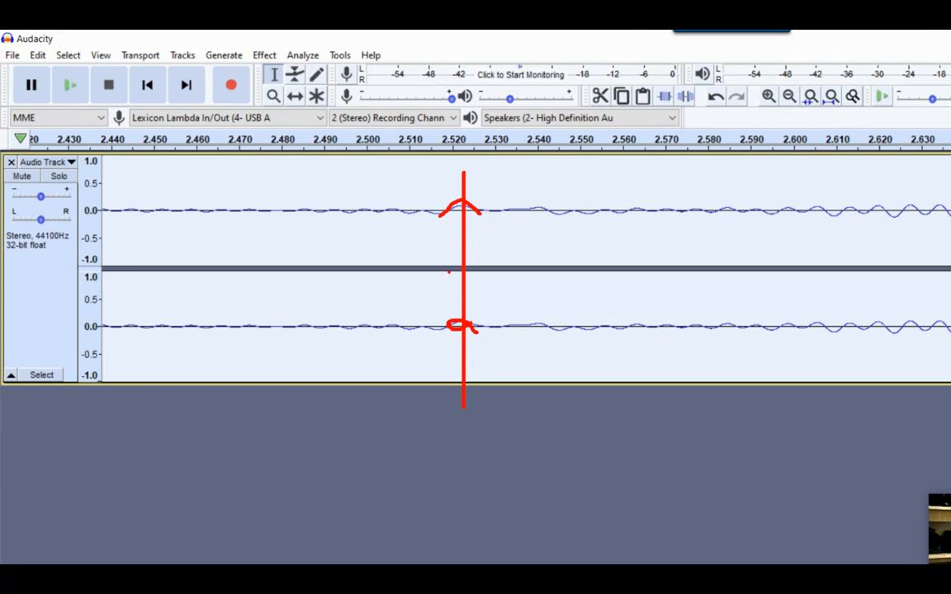
{"action": "key", "text": "Escape"}
{"action": "scroll", "coordinate": [308, 236], "scroll_direction": "down", "scroll_amount": 4}
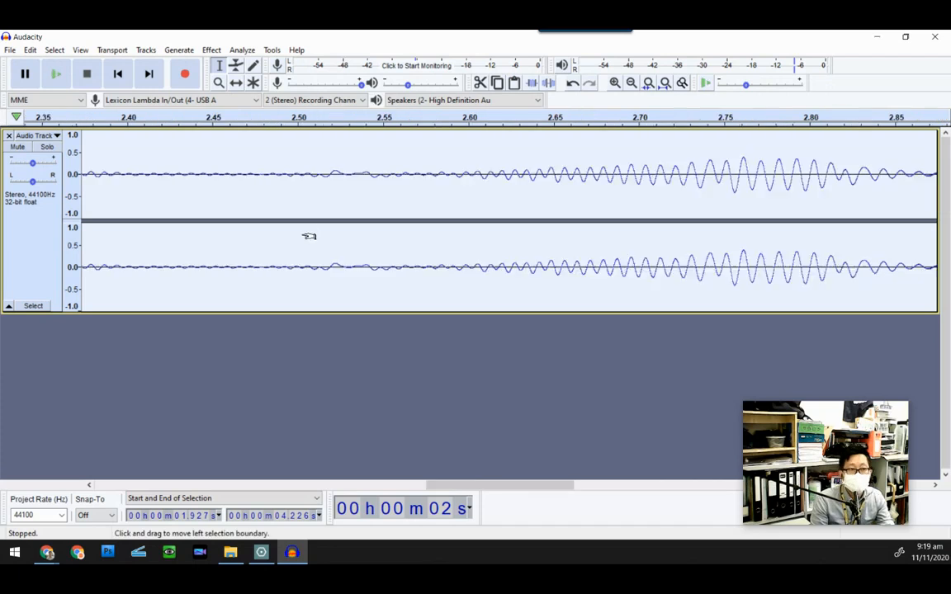
{"action": "scroll", "coordinate": [308, 236], "scroll_direction": "down", "scroll_amount": 1}
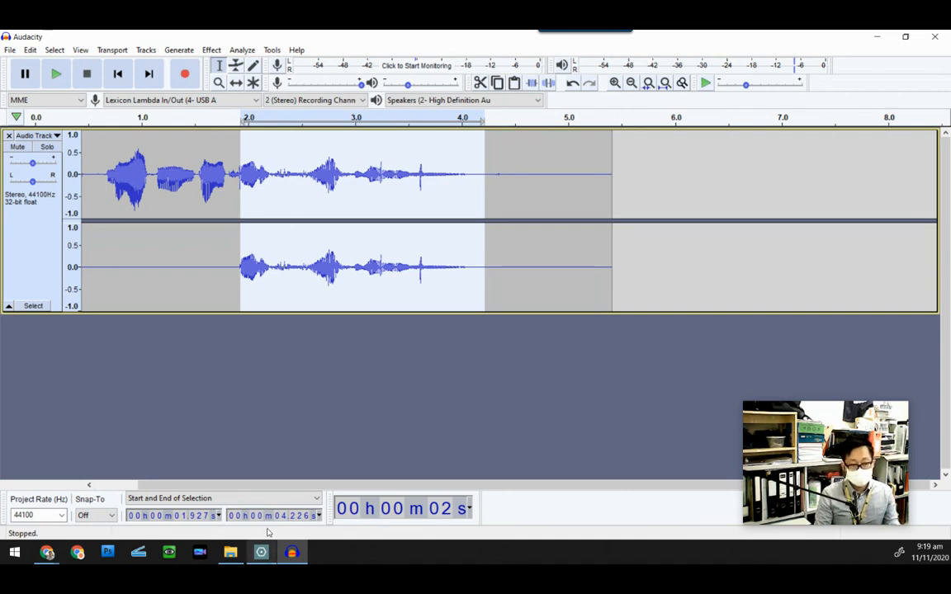
Step: Read the Generating Sounds and Noise Generation instructions in the Drawboard PDF handout and return to Audacity
{"action": "key", "text": "alt+Tab"}
{"action": "scroll", "coordinate": [324, 212], "scroll_direction": "down", "scroll_amount": 10}
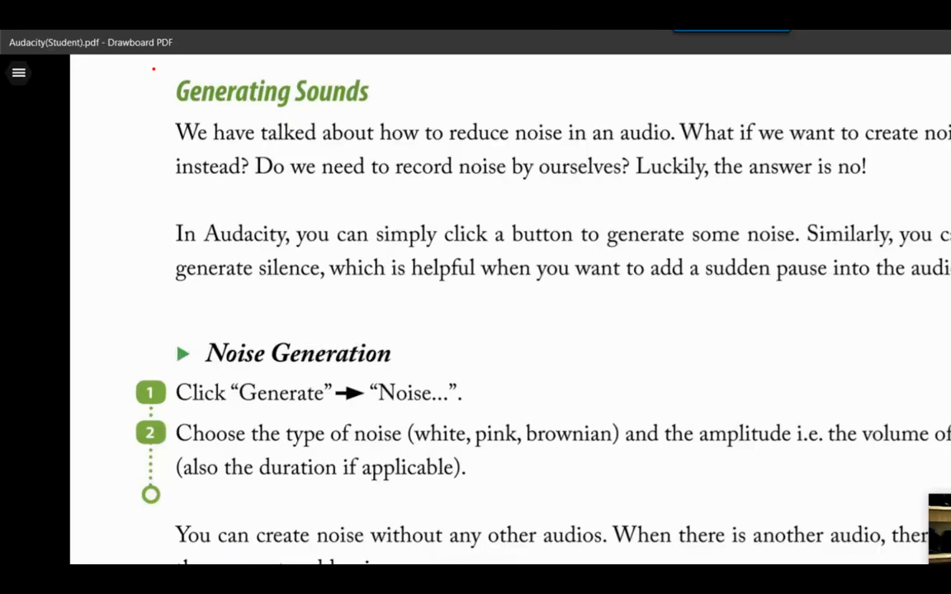
{"action": "mouse_move", "coordinate": [153, 70]}
{"action": "left_mouse_down"}
{"action": "mouse_move", "coordinate": [386, 132]}
{"action": "mouse_move", "coordinate": [384, 116]}
{"action": "left_mouse_up"}
{"action": "key", "text": "Escape"}
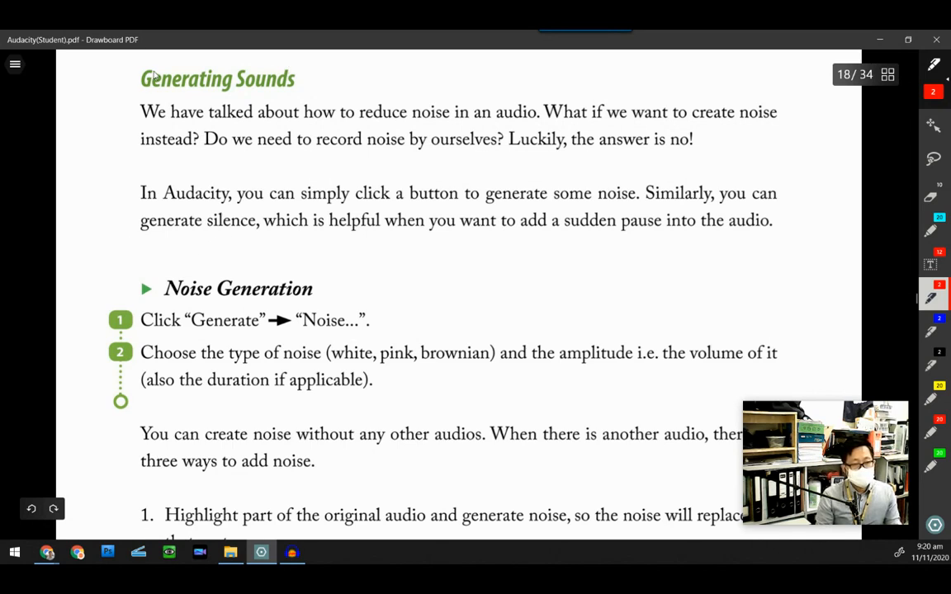
{"action": "scroll", "coordinate": [313, 372], "scroll_direction": "down", "scroll_amount": 5}
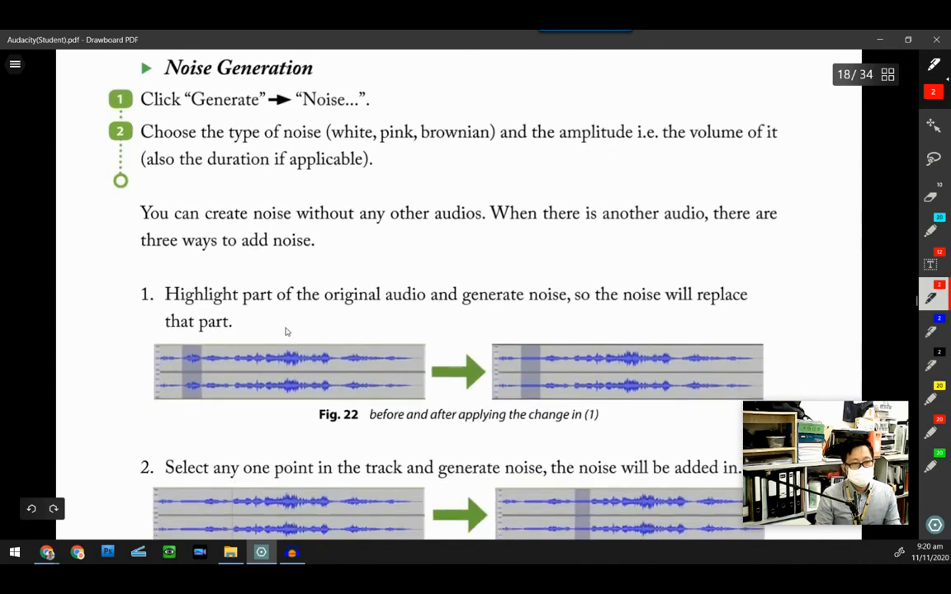
{"action": "left_click", "coordinate": [294, 555]}
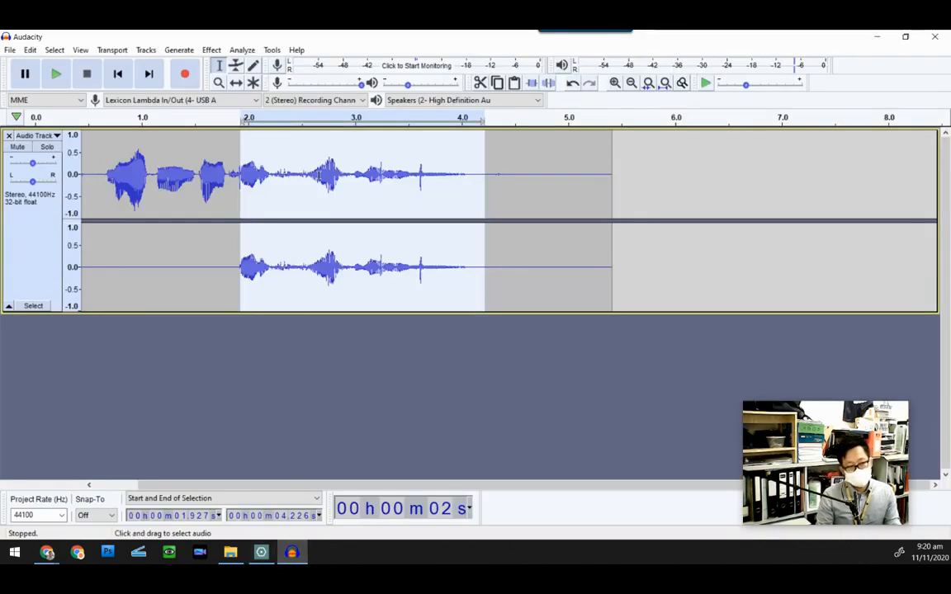
Step: Remove the voice track and generate 30 s of white noise with an amplitude of 0.8 in the empty project
{"action": "left_click", "coordinate": [9, 136]}
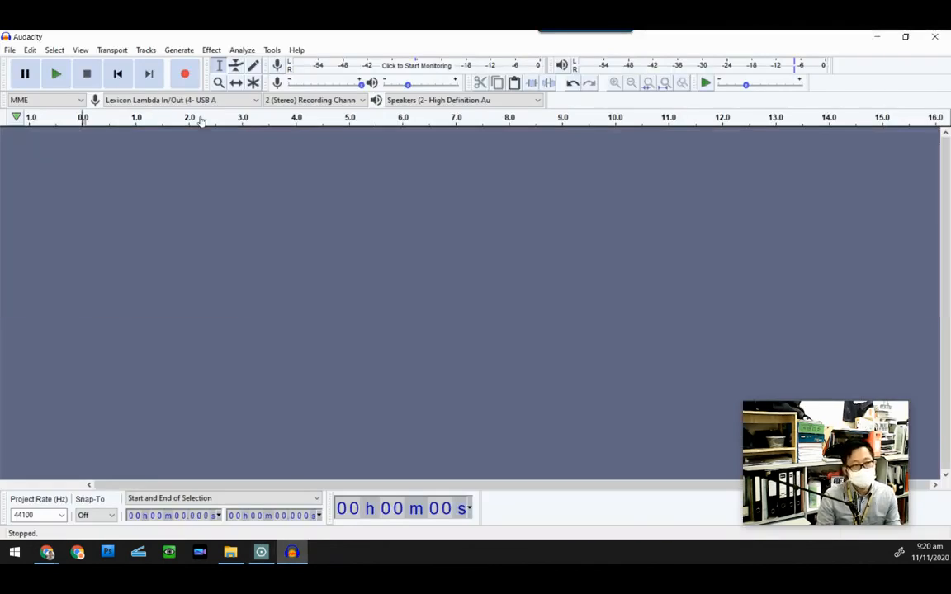
{"action": "left_click", "coordinate": [176, 50]}
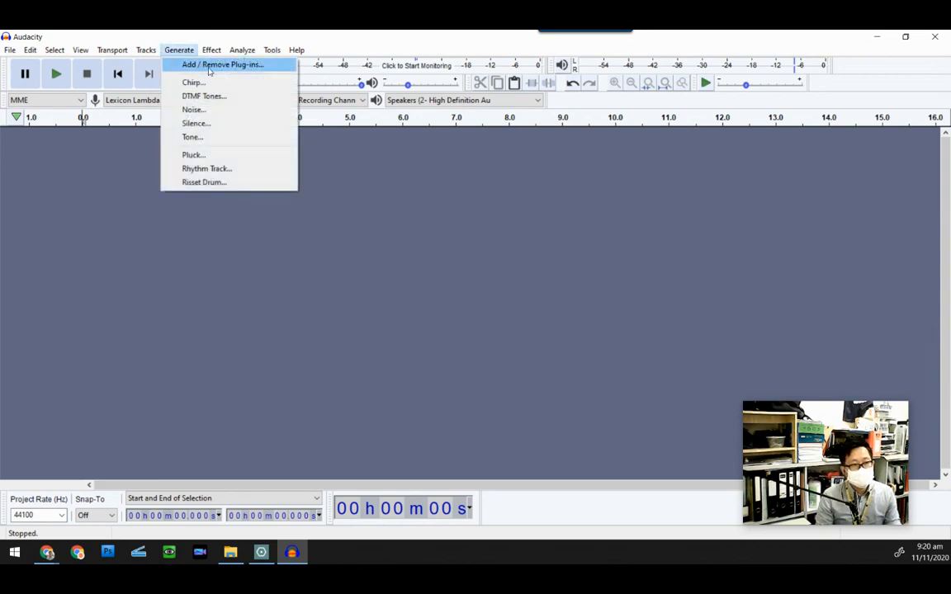
{"action": "left_click", "coordinate": [193, 112]}
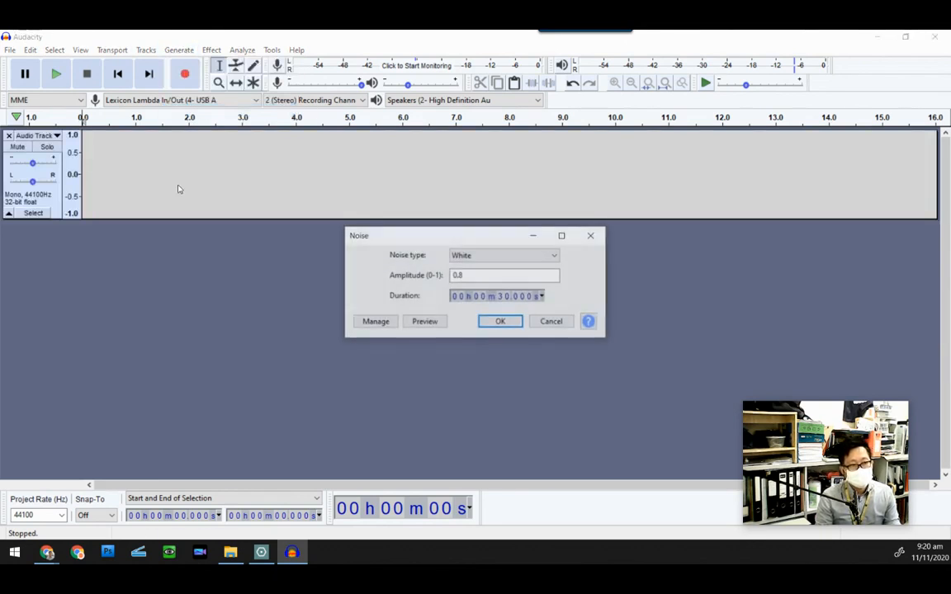
{"action": "left_click", "coordinate": [501, 322]}
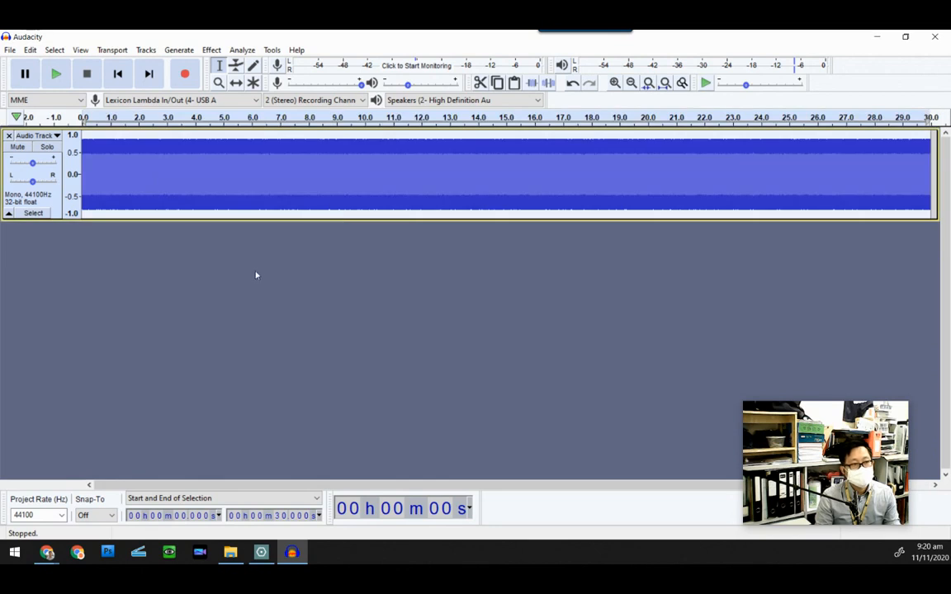
Step: Play back part of the generated white noise and remove its track from the project
{"action": "left_click", "coordinate": [55, 73]}
{"action": "left_click", "coordinate": [85, 75]}
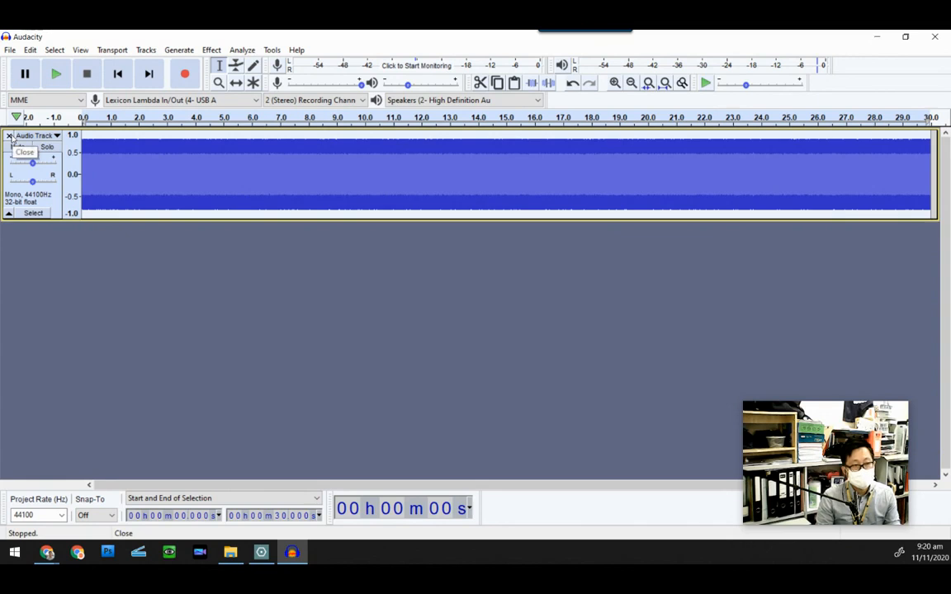
{"action": "left_click", "coordinate": [9, 135]}
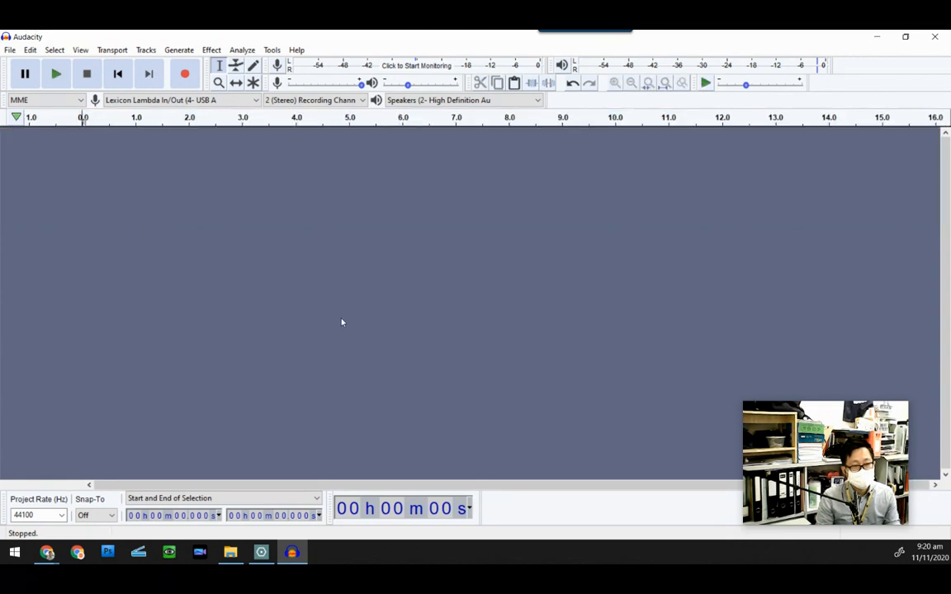
Step: Read the three ways of adding noise to existing audio in the Drawboard PDF handout, down to the Silence Generation heading
{"action": "left_click", "coordinate": [260, 552]}
{"action": "scroll", "coordinate": [331, 314], "scroll_direction": "down", "scroll_amount": 5}
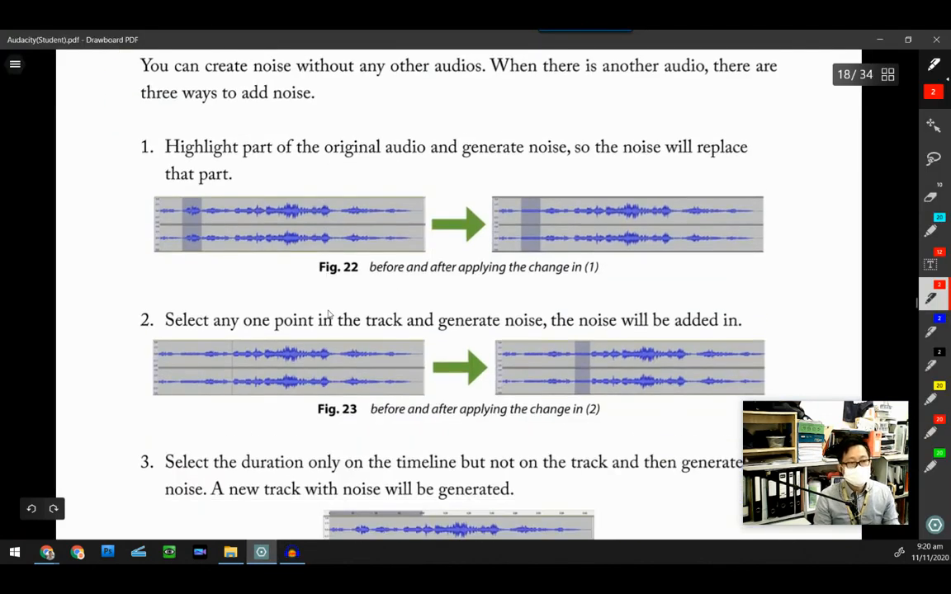
{"action": "scroll", "coordinate": [331, 315], "scroll_direction": "down", "scroll_amount": 10}
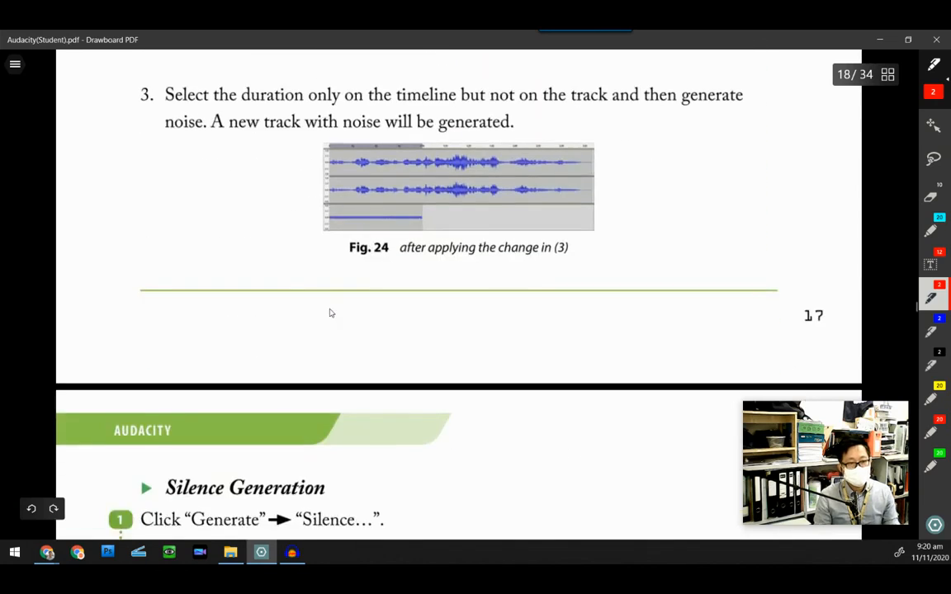
Step: Switch to Audacity and record a new voice clip about 4.2 s long
{"action": "left_click", "coordinate": [292, 552]}
{"action": "left_click", "coordinate": [183, 73]}
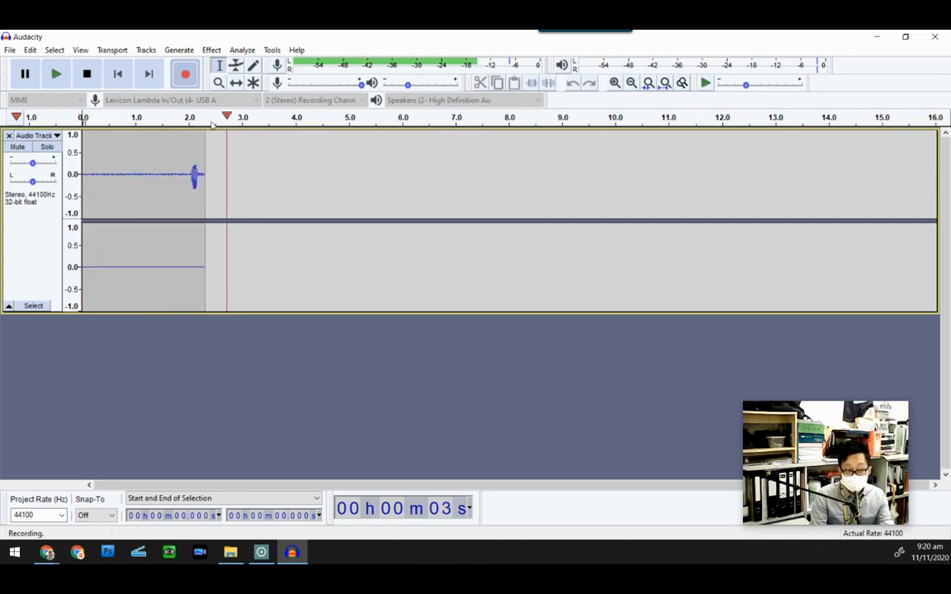
{"action": "left_click", "coordinate": [86, 74]}
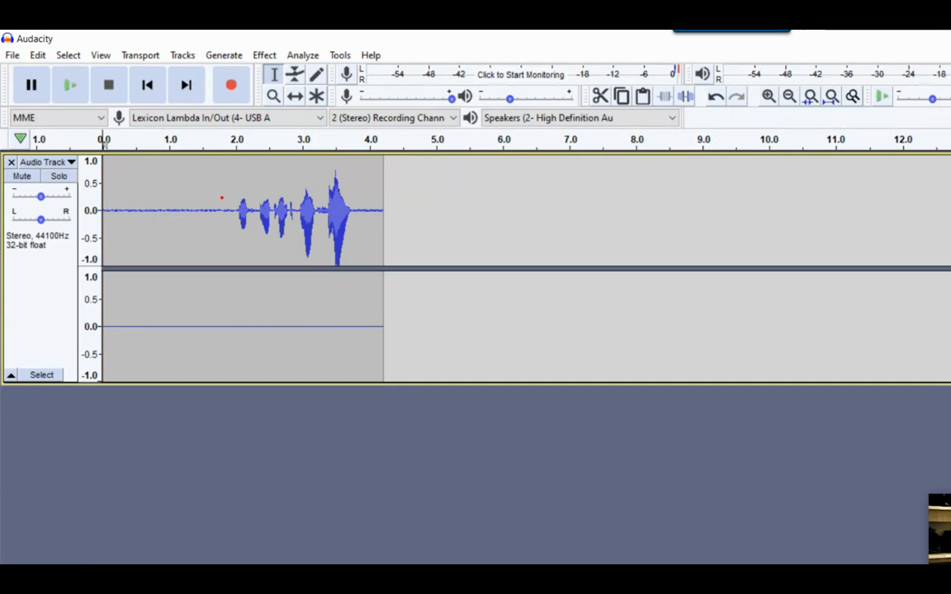
Step: Select the recording's quiet opening, from 0 to about 1.97 s, and replace it with generated silence of the same duration
{"action": "mouse_move", "coordinate": [226, 195]}
{"action": "left_mouse_down"}
{"action": "mouse_move", "coordinate": [123, 187]}
{"action": "mouse_move", "coordinate": [170, 237]}
{"action": "mouse_move", "coordinate": [225, 188]}
{"action": "mouse_move", "coordinate": [176, 175]}
{"action": "mouse_move", "coordinate": [83, 174]}
{"action": "left_mouse_up"}
{"action": "key", "text": "Escape"}
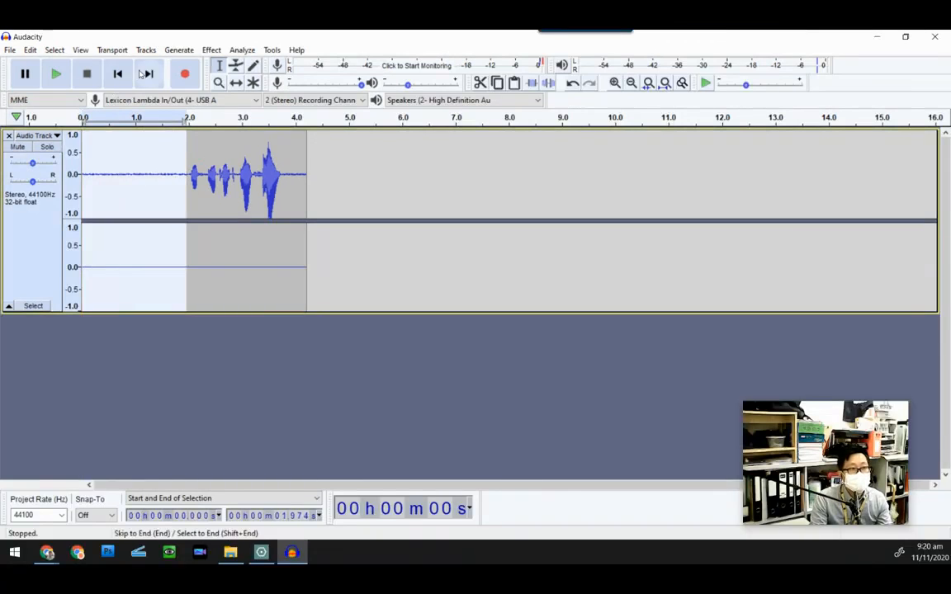
{"action": "left_click", "coordinate": [180, 51]}
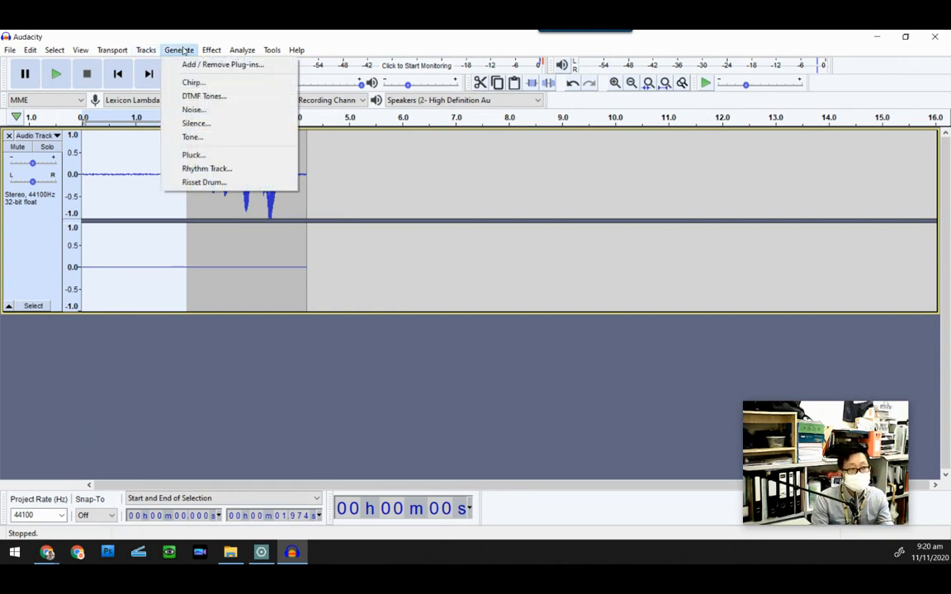
{"action": "left_click", "coordinate": [200, 126]}
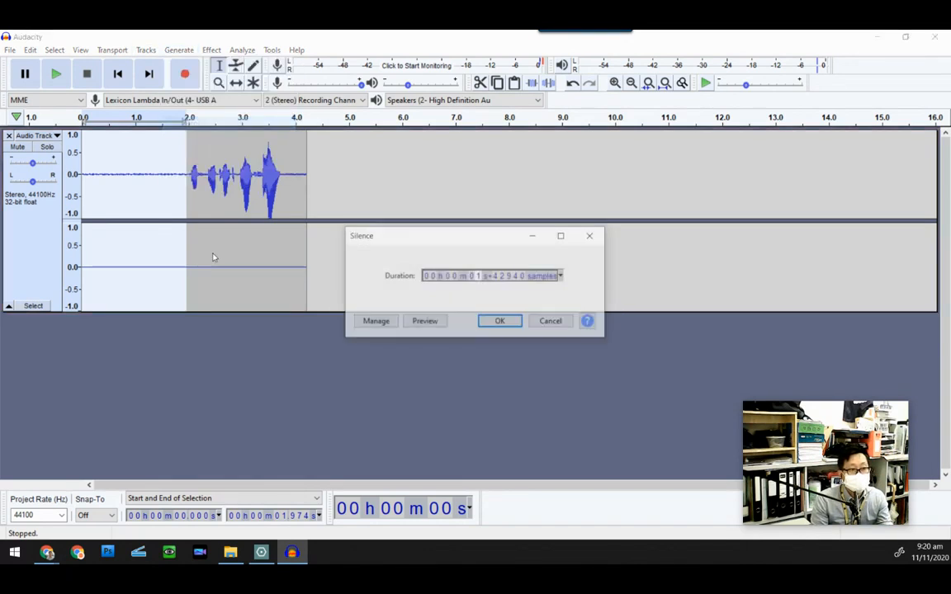
{"action": "left_click", "coordinate": [496, 320]}
{"action": "left_click_drag", "start_coordinate": [150, 174], "coordinate": [77, 175]}
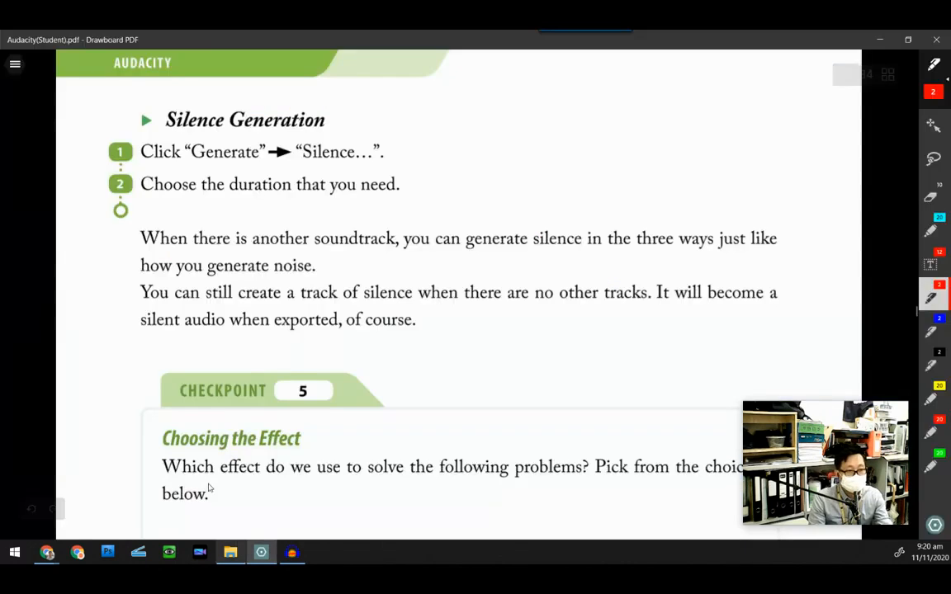
Step: Switch to the Drawboard PDF handout and read the Silence Generation notes and the Checkpoint 5 exercise on choosing effects
{"action": "left_click", "coordinate": [261, 552]}
{"action": "scroll", "coordinate": [261, 373], "scroll_direction": "down", "scroll_amount": 4}
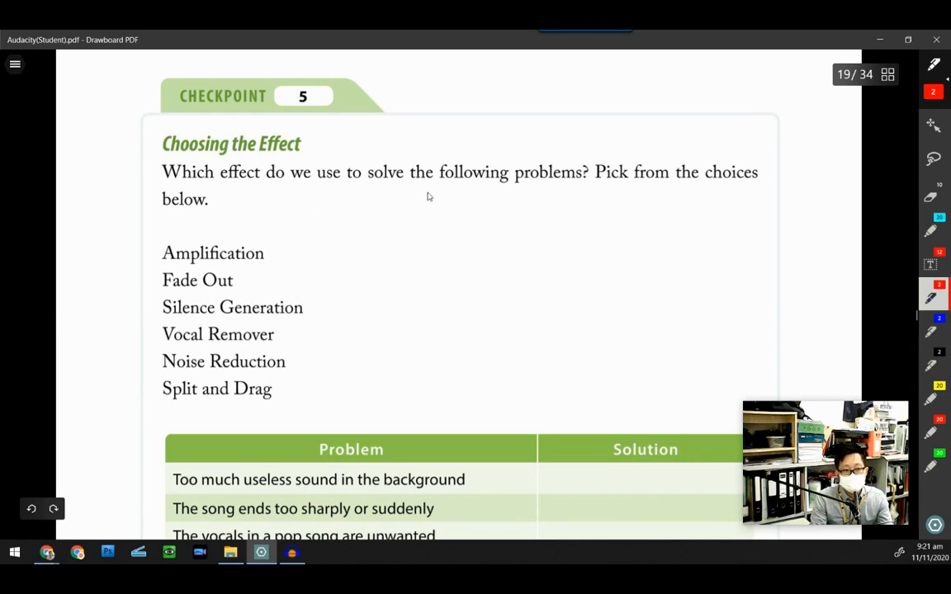
{"action": "scroll", "coordinate": [266, 256], "scroll_direction": "down", "scroll_amount": 3}
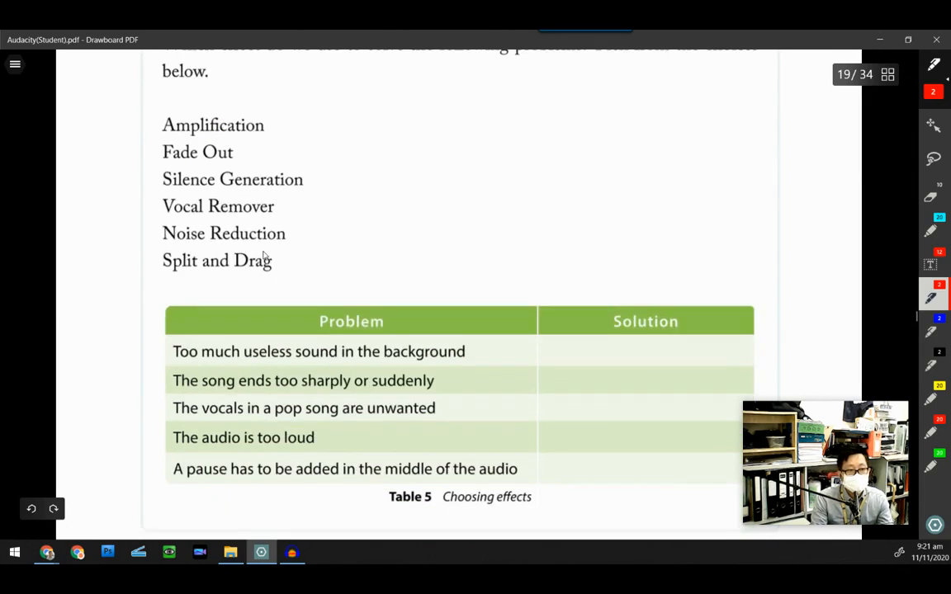
{"action": "scroll", "coordinate": [283, 244], "scroll_direction": "up", "scroll_amount": 1}
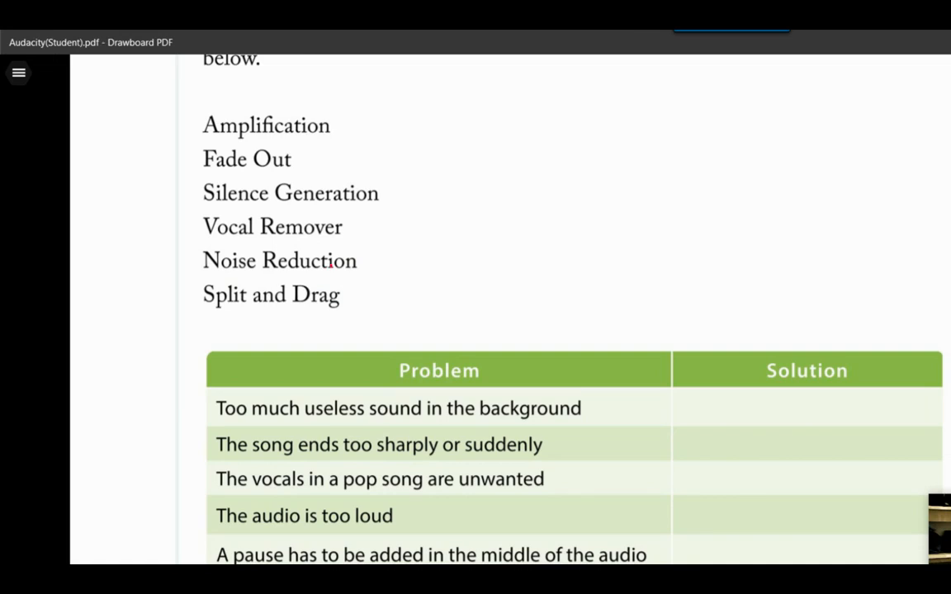
Step: Circle Noise Reduction, Fade Out, Vocal Remover and Amplification, and draw an arrow from each to the problem it solves in Table 5
{"action": "mouse_move", "coordinate": [330, 264]}
{"action": "left_mouse_down"}
{"action": "mouse_move", "coordinate": [212, 272]}
{"action": "mouse_move", "coordinate": [354, 259]}
{"action": "mouse_move", "coordinate": [680, 393]}
{"action": "mouse_move", "coordinate": [667, 417]}
{"action": "left_mouse_up"}
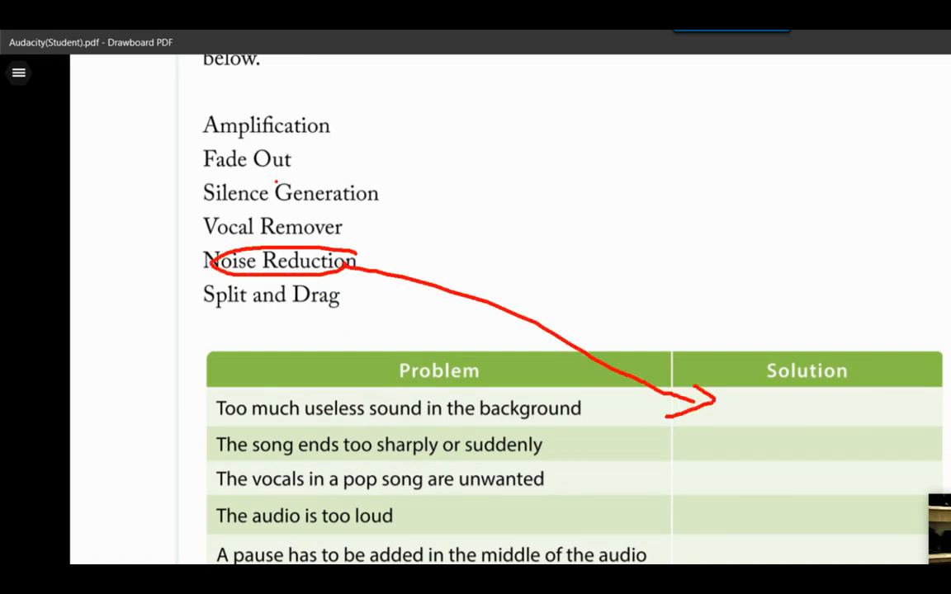
{"action": "mouse_move", "coordinate": [247, 147]}
{"action": "left_mouse_down"}
{"action": "mouse_move", "coordinate": [660, 282]}
{"action": "mouse_move", "coordinate": [718, 445]}
{"action": "mouse_move", "coordinate": [734, 441]}
{"action": "left_mouse_up"}
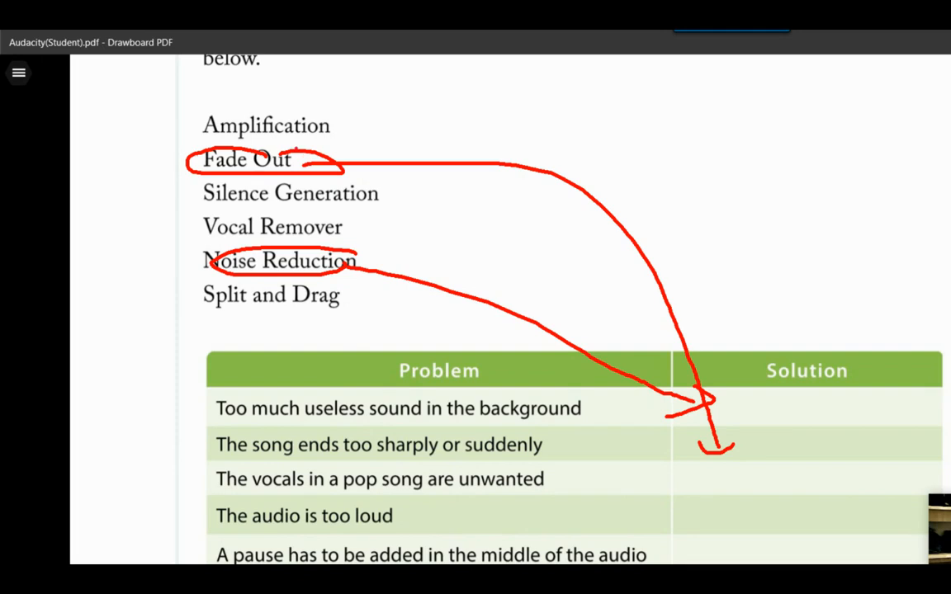
{"action": "mouse_move", "coordinate": [279, 204]}
{"action": "left_mouse_down"}
{"action": "mouse_move", "coordinate": [186, 220]}
{"action": "mouse_move", "coordinate": [289, 205]}
{"action": "left_mouse_up"}
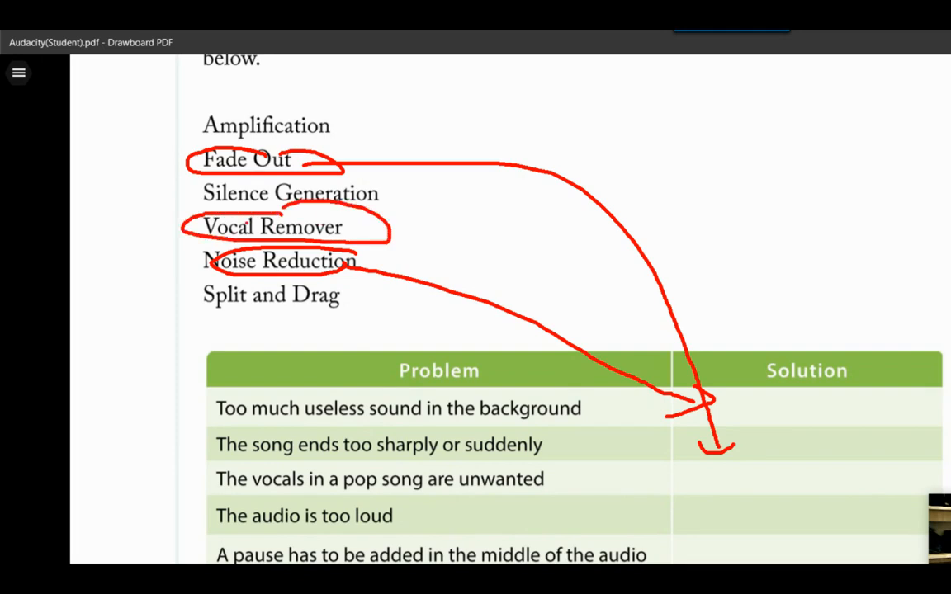
{"action": "mouse_move", "coordinate": [189, 221]}
{"action": "left_mouse_down"}
{"action": "mouse_move", "coordinate": [145, 297]}
{"action": "mouse_move", "coordinate": [218, 477]}
{"action": "left_mouse_up"}
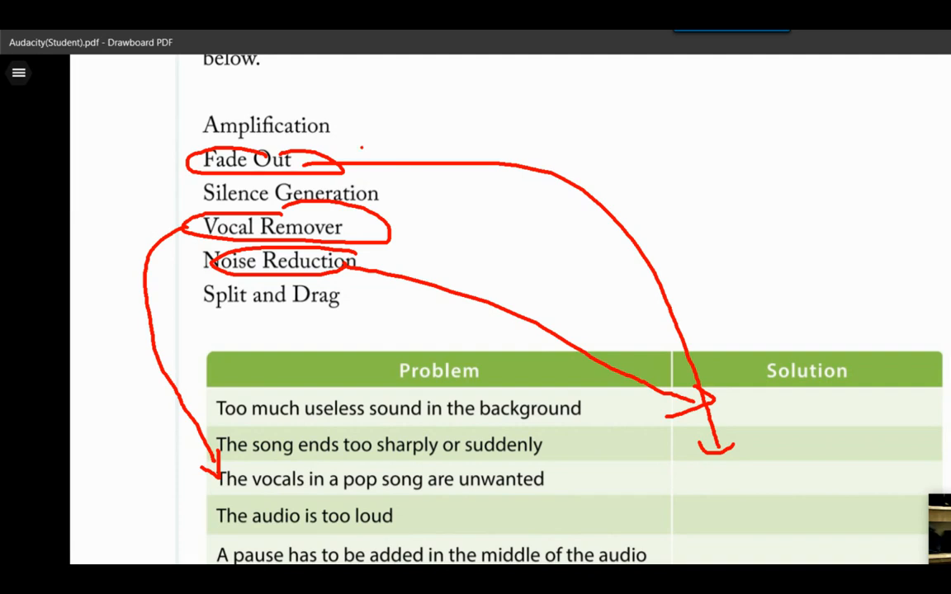
{"action": "mouse_move", "coordinate": [329, 125]}
{"action": "left_mouse_down"}
{"action": "mouse_move", "coordinate": [242, 100]}
{"action": "mouse_move", "coordinate": [289, 132]}
{"action": "left_mouse_up"}
{"action": "mouse_move", "coordinate": [189, 132]}
{"action": "left_mouse_down"}
{"action": "mouse_move", "coordinate": [157, 375]}
{"action": "mouse_move", "coordinate": [248, 512]}
{"action": "mouse_move", "coordinate": [229, 523]}
{"action": "left_mouse_up"}
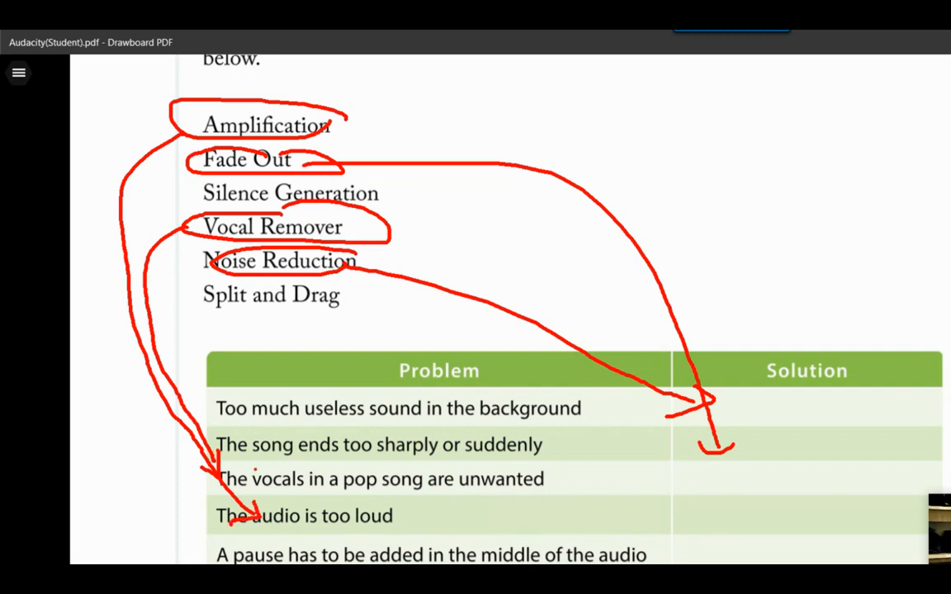